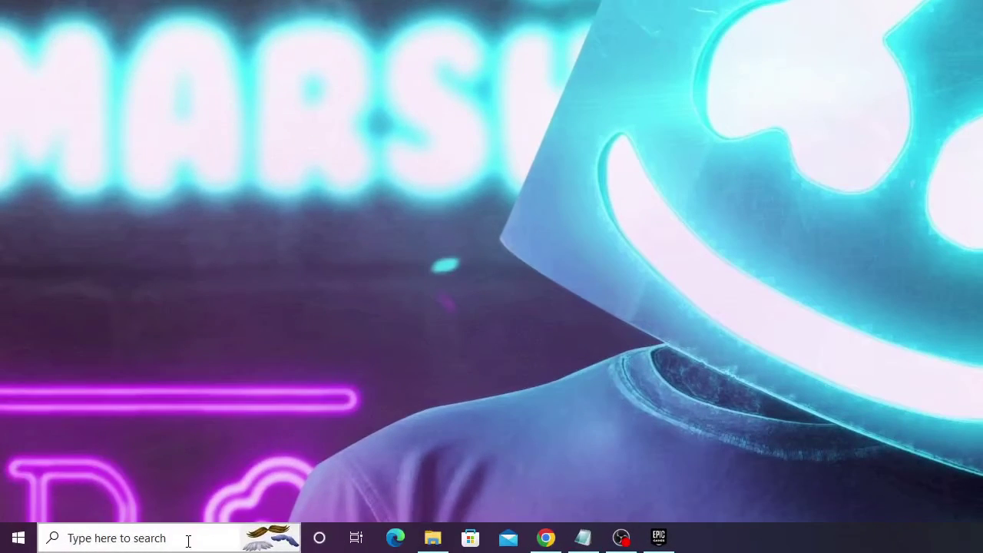
# Step: Open Command Prompt as administrator and run the system file check with sfc /scannow
pyautogui.click(126, 546)
pyautogui.write('cmd')
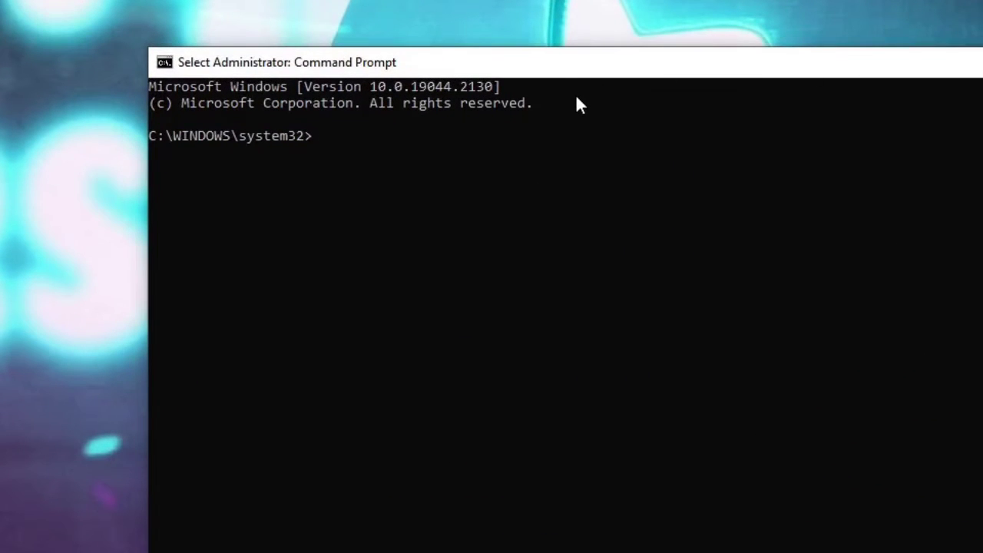
pyautogui.write('sfc ')
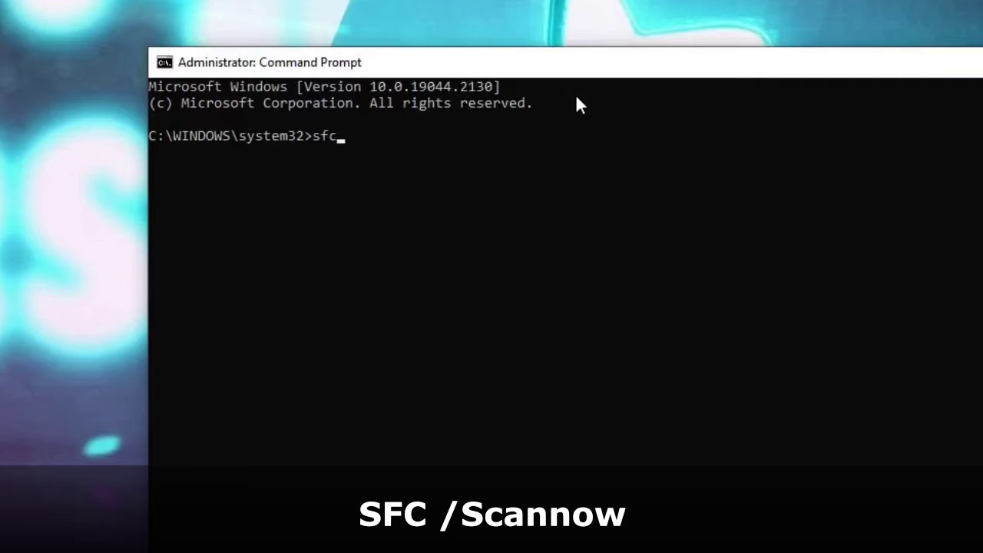
pyautogui.write('/scannow')
pyautogui.press('Return')
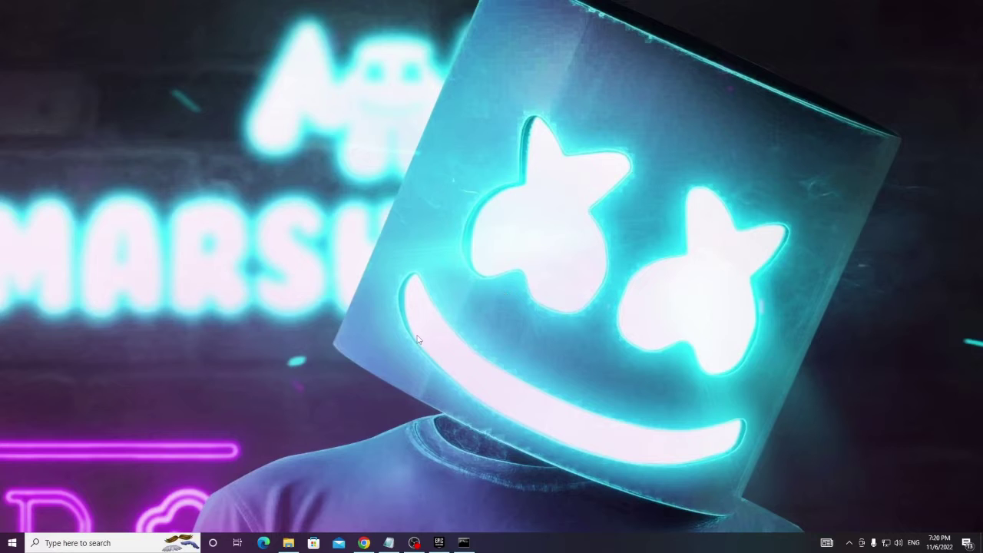
# Step: In File Explorer, open the Epic Games folder inside Program Files (x86) on Local Disk (C:)
pyautogui.click(289, 542)
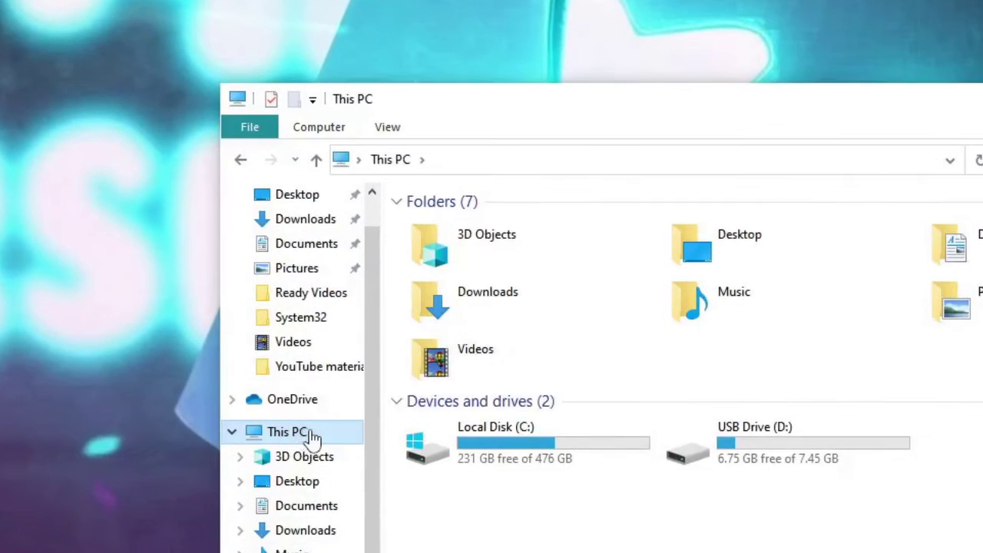
pyautogui.click(509, 435)
pyautogui.doubleClick(512, 436)
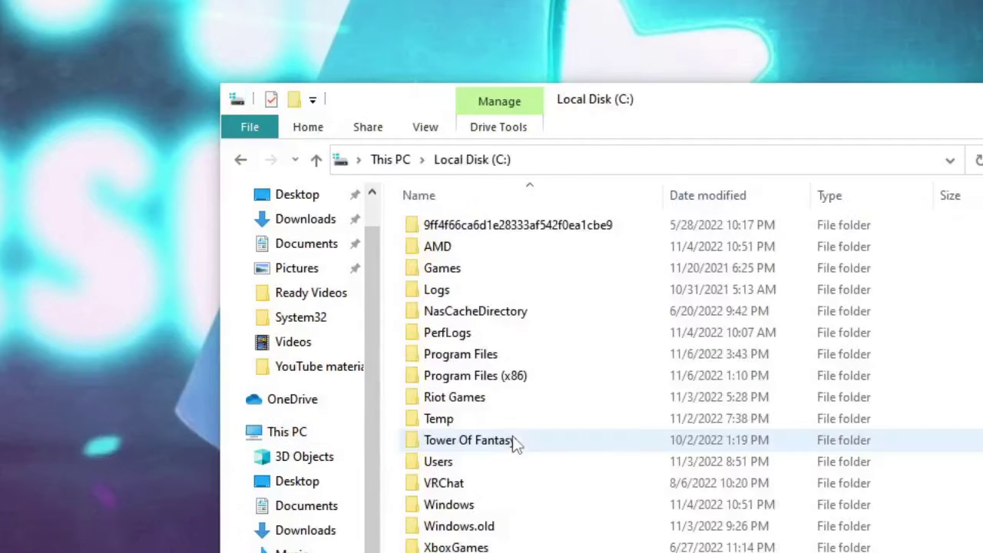
pyautogui.click(482, 384)
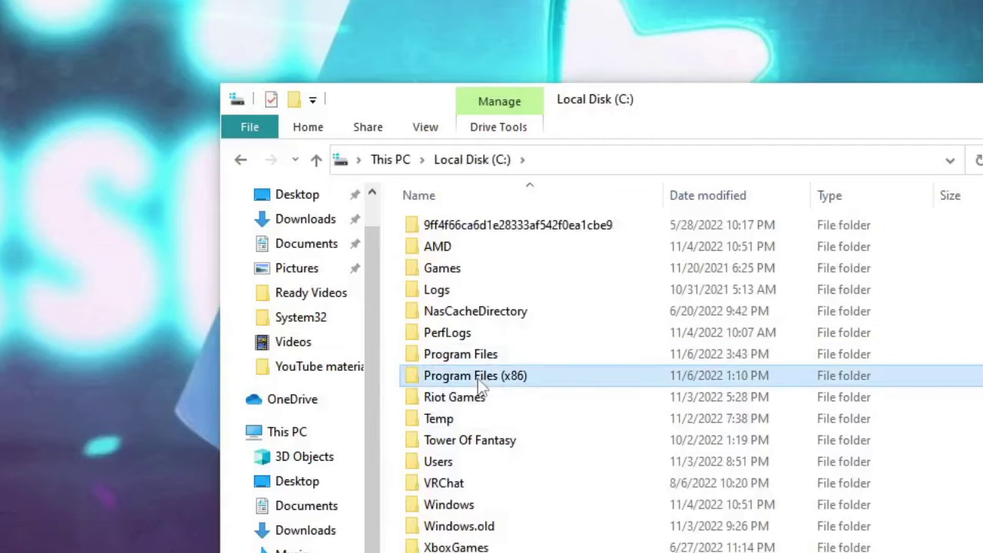
pyautogui.doubleClick(519, 378)
pyautogui.click(463, 289)
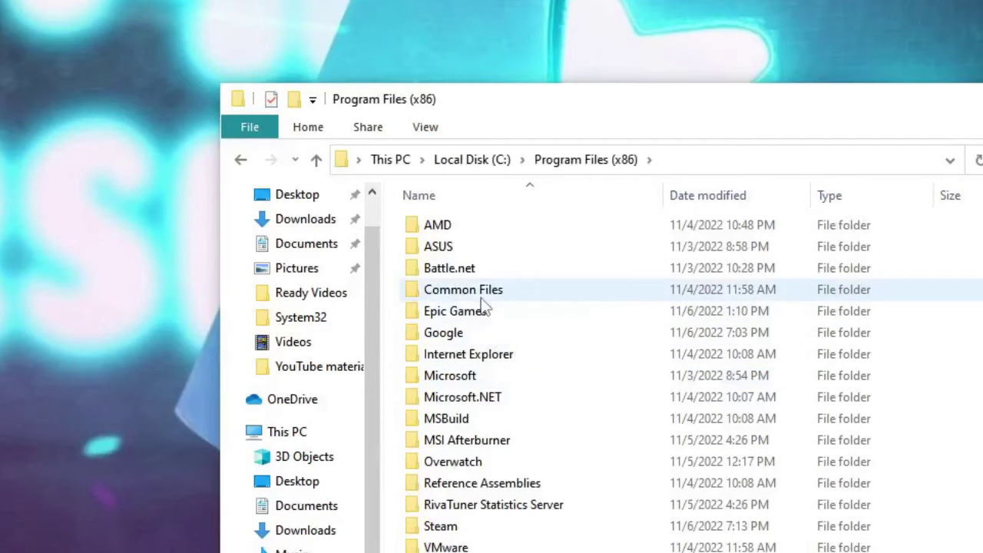
pyautogui.click(481, 313)
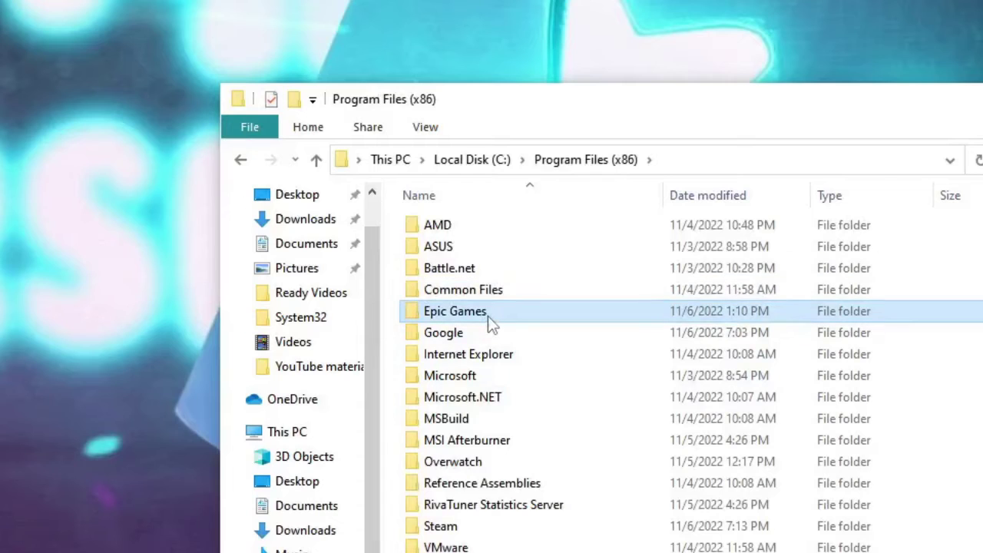
pyautogui.doubleClick(486, 317)
# Step: Go down through Launcher, Portal and Binaries to open the Win64 folder
pyautogui.click(465, 275)
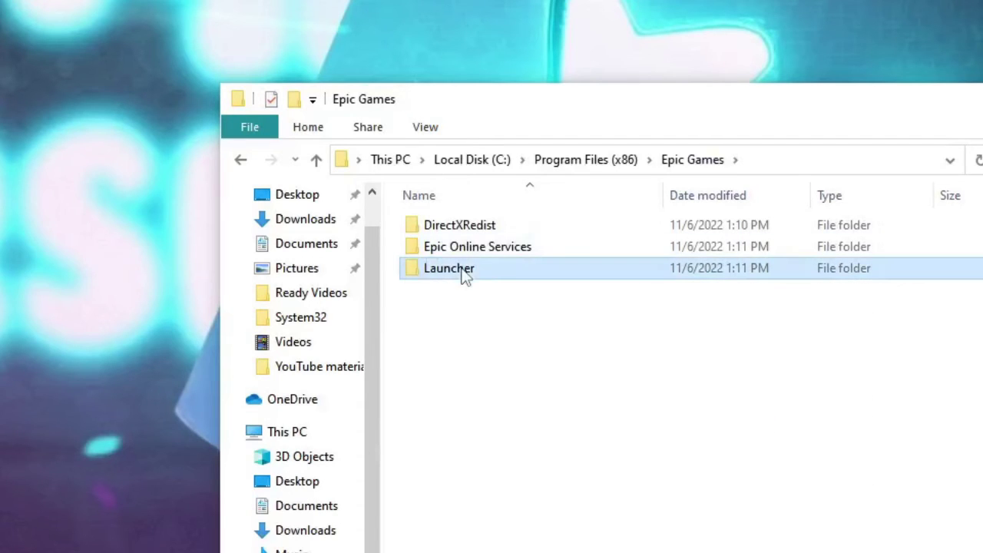
pyautogui.doubleClick(469, 277)
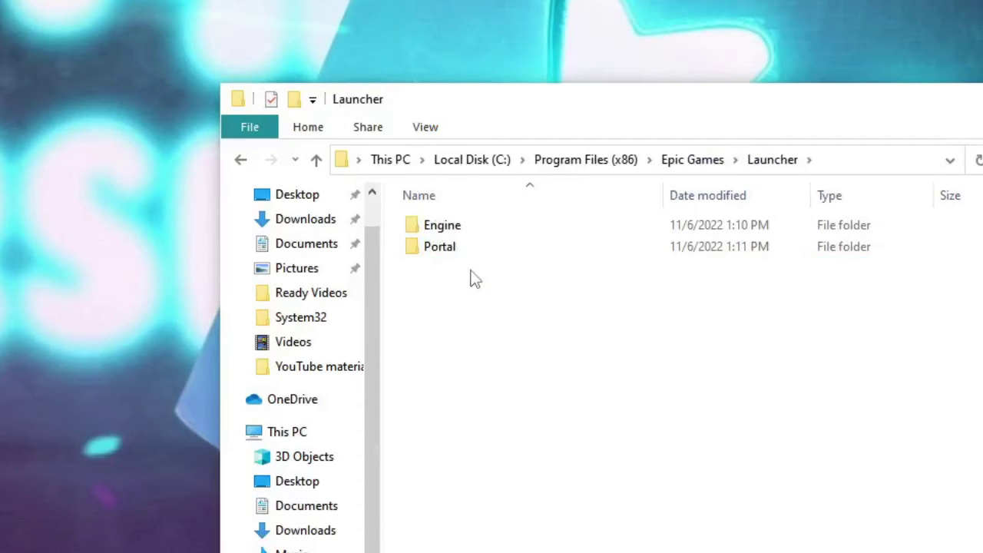
pyautogui.doubleClick(457, 247)
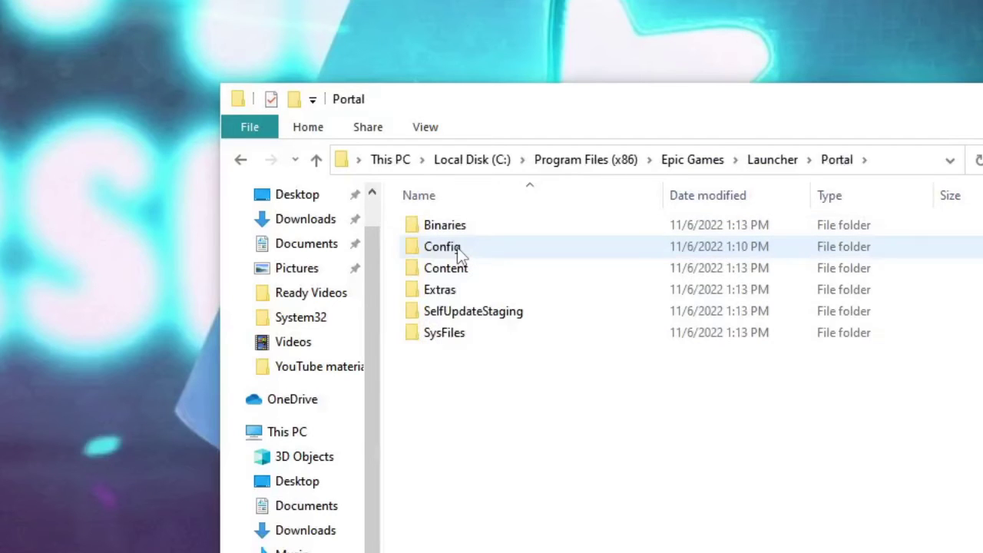
pyautogui.click(464, 232)
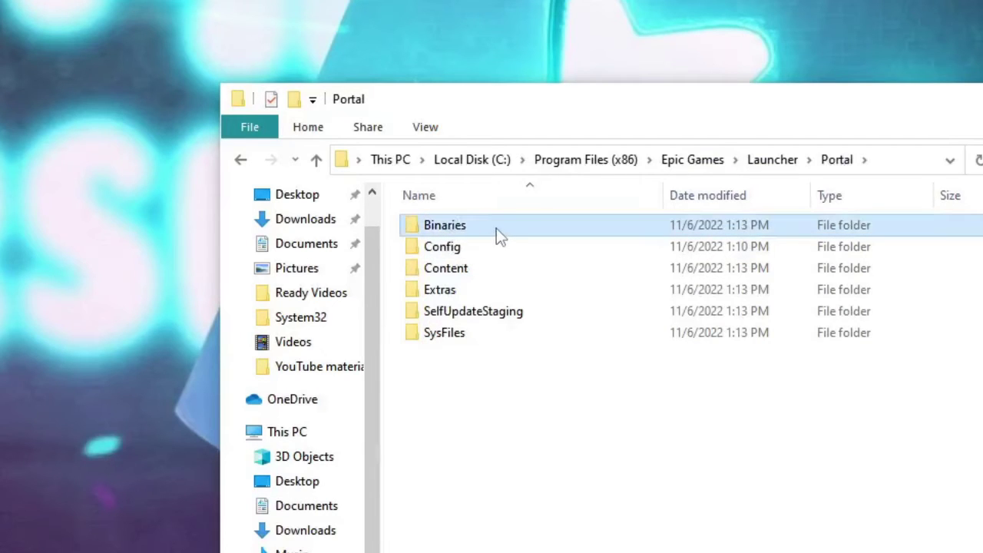
pyautogui.doubleClick(496, 231)
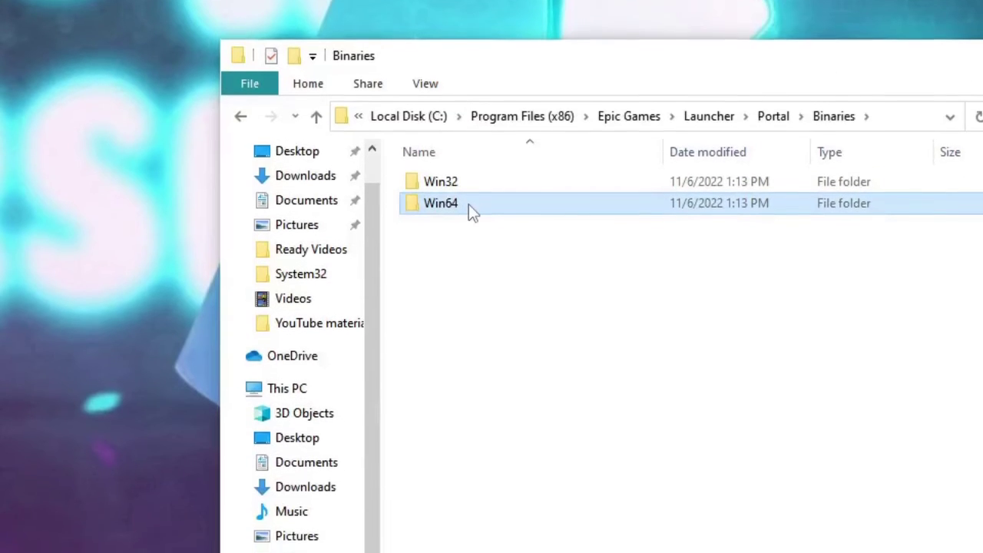
pyautogui.doubleClick(468, 248)
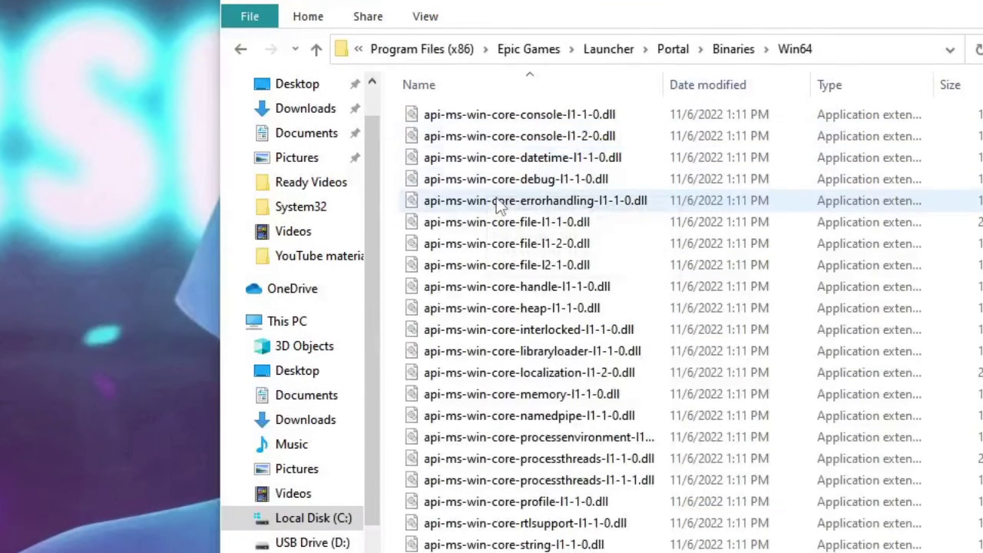
# Step: Open the properties of the EpicGamesLauncher application in the Win64 folder
pyautogui.scroll(-9, 461, 230)
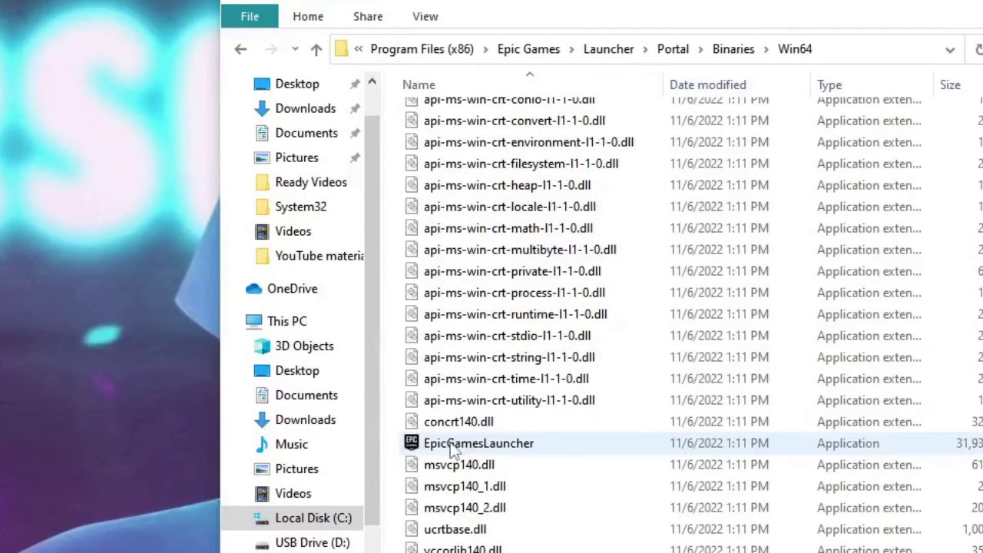
pyautogui.click(517, 455)
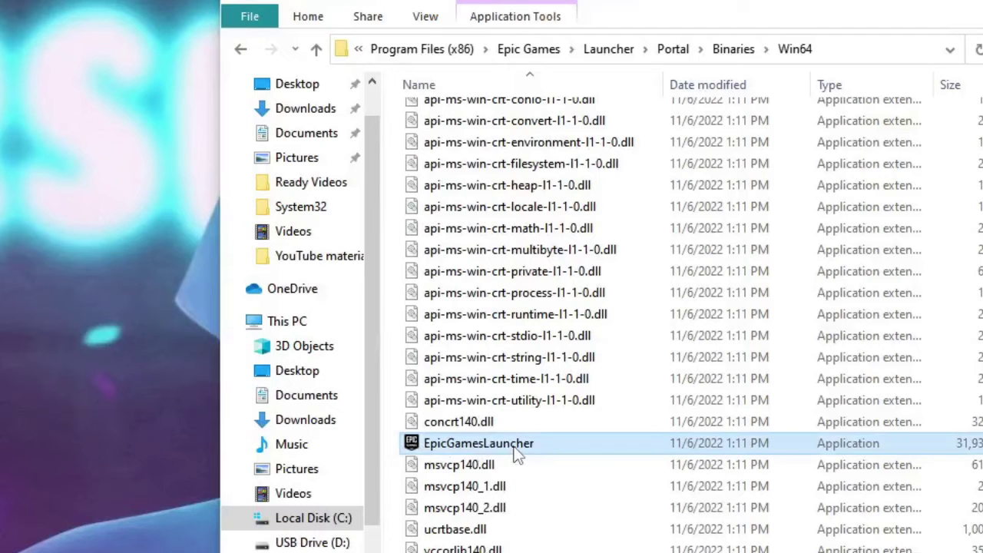
pyautogui.rightClick(515, 452)
pyautogui.click(587, 429)
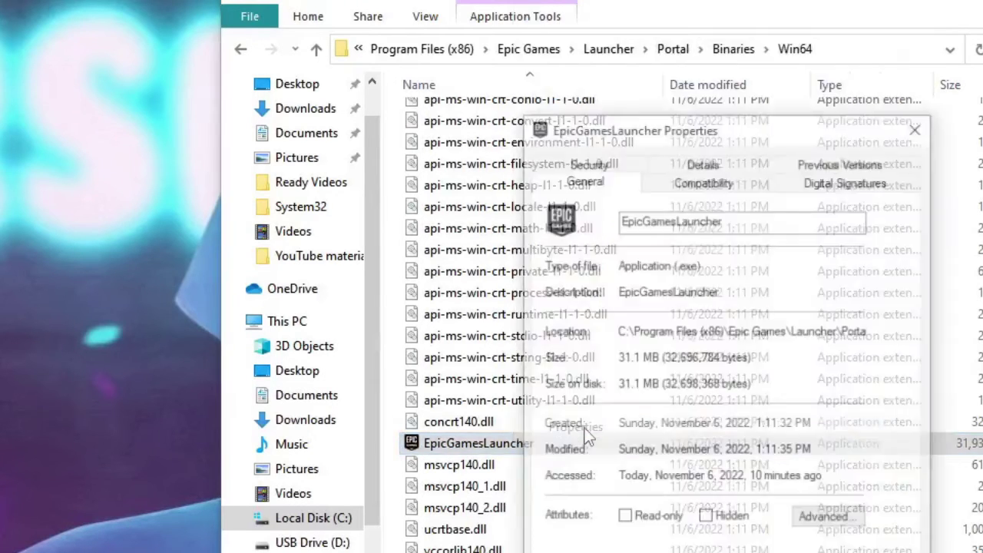
pyautogui.moveTo(710, 129); pyautogui.dragTo(638, 0)
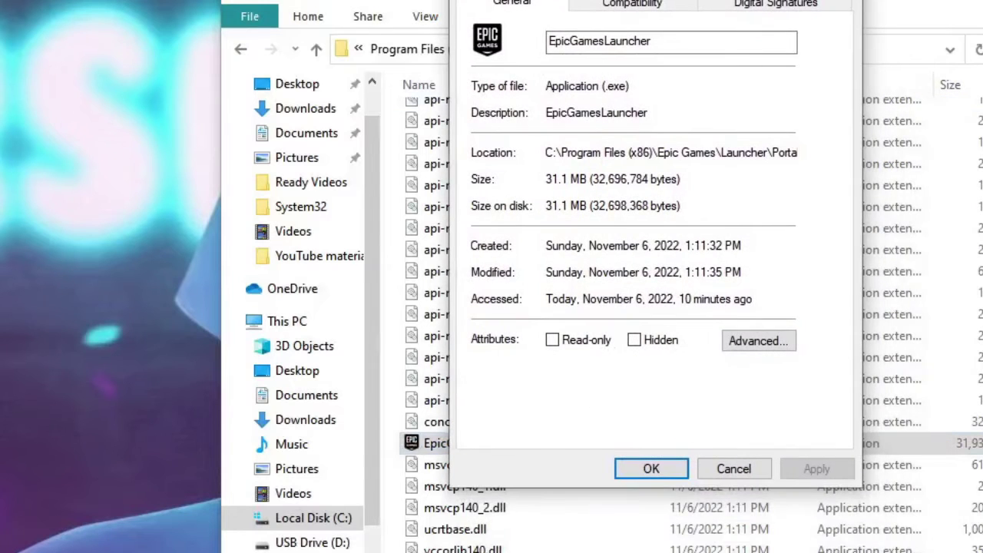
# Step: Set EpicGamesLauncher to run in compatibility mode for Windows 8 and as an administrator
pyautogui.click(626, 14)
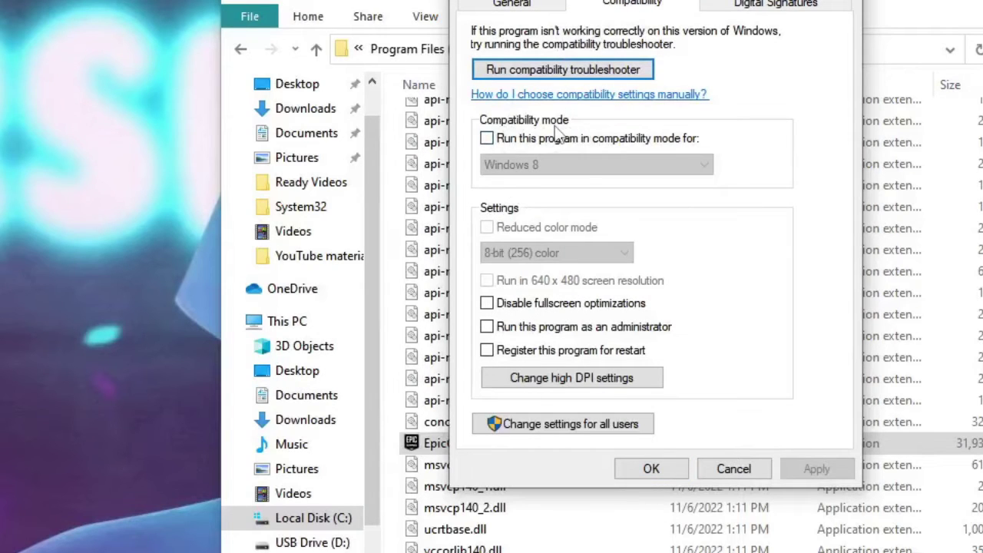
pyautogui.click(489, 139)
pyautogui.click(522, 159)
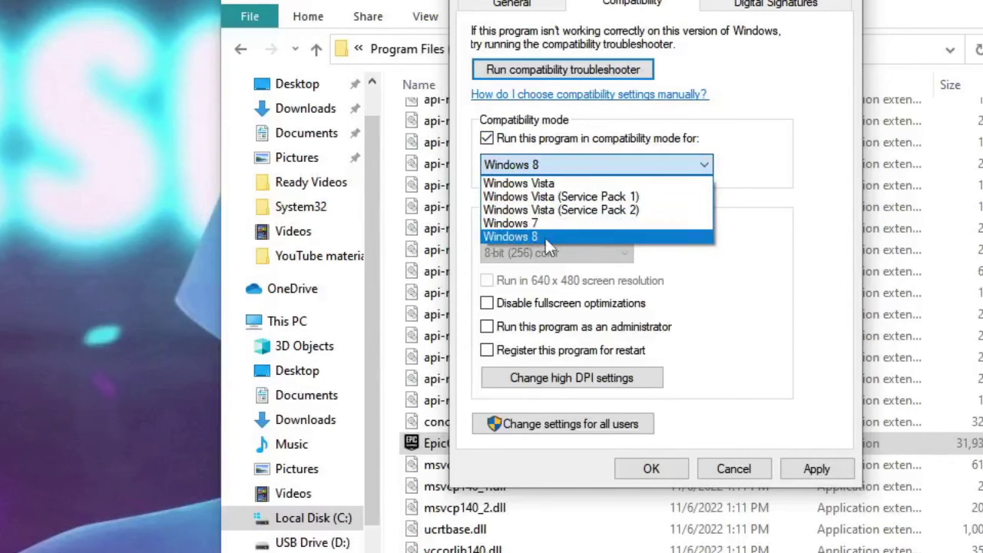
pyautogui.click(548, 238)
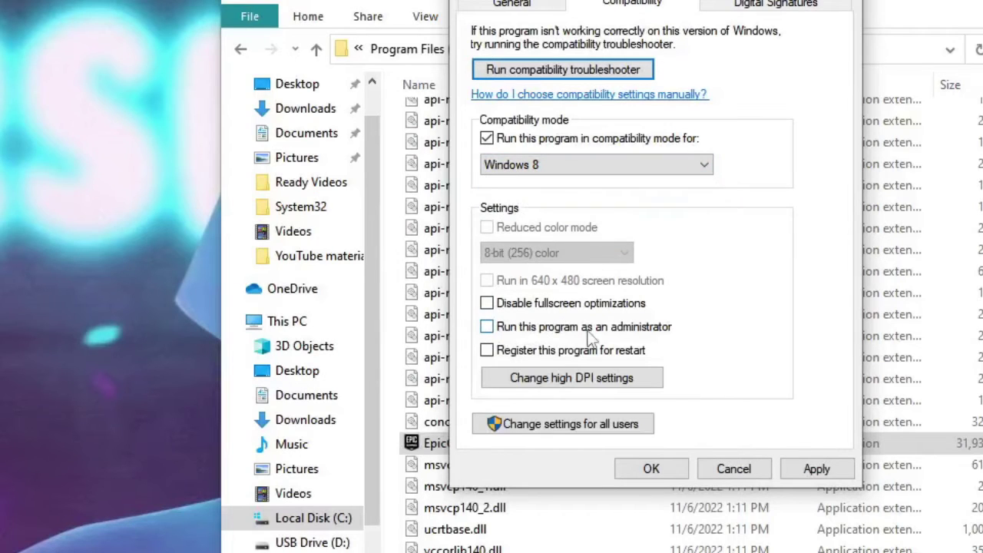
pyautogui.click(486, 327)
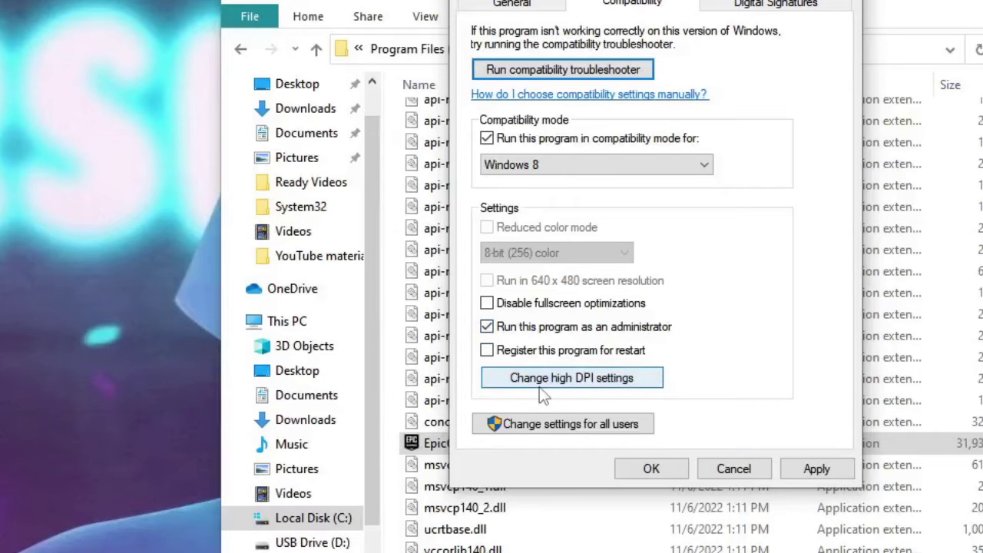
# Step: Override the launcher's high DPI scaling behavior with scaling performed by Application, and apply the property changes
pyautogui.click(607, 382)
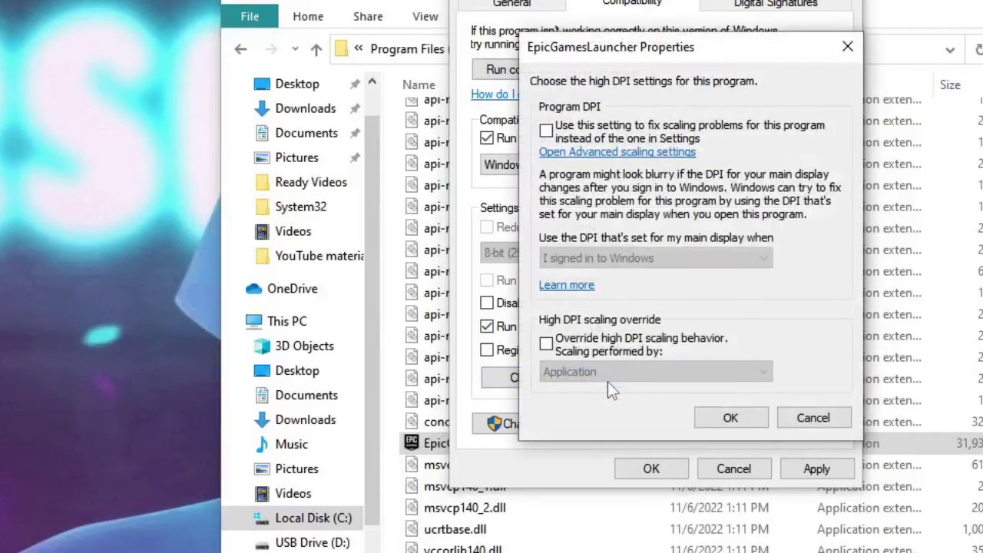
pyautogui.click(545, 344)
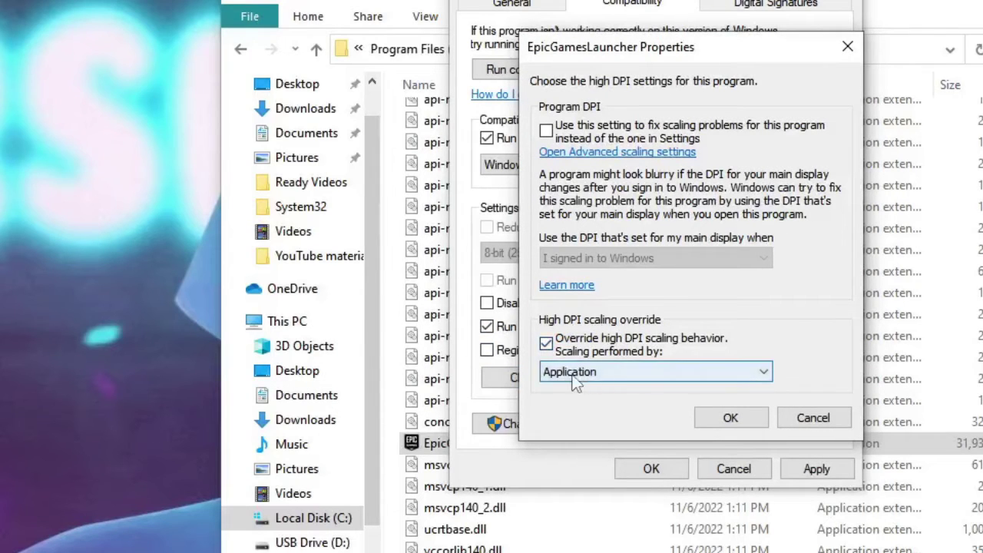
pyautogui.click(731, 417)
pyautogui.click(816, 470)
pyautogui.click(673, 470)
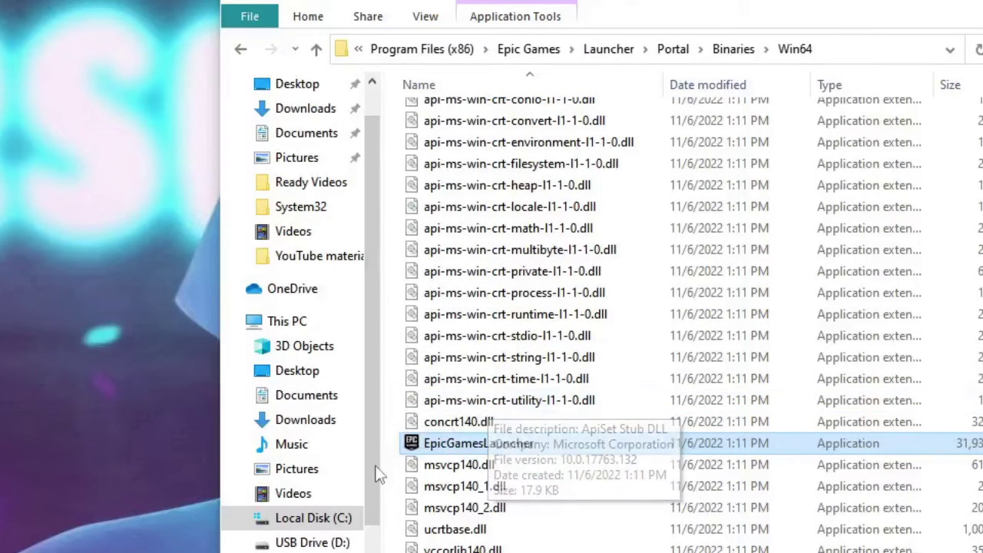
# Step: Open the FallGuys folder inside Program Files\Epic Games on Local Disk (C:)
pyautogui.scroll(-1, 323, 507)
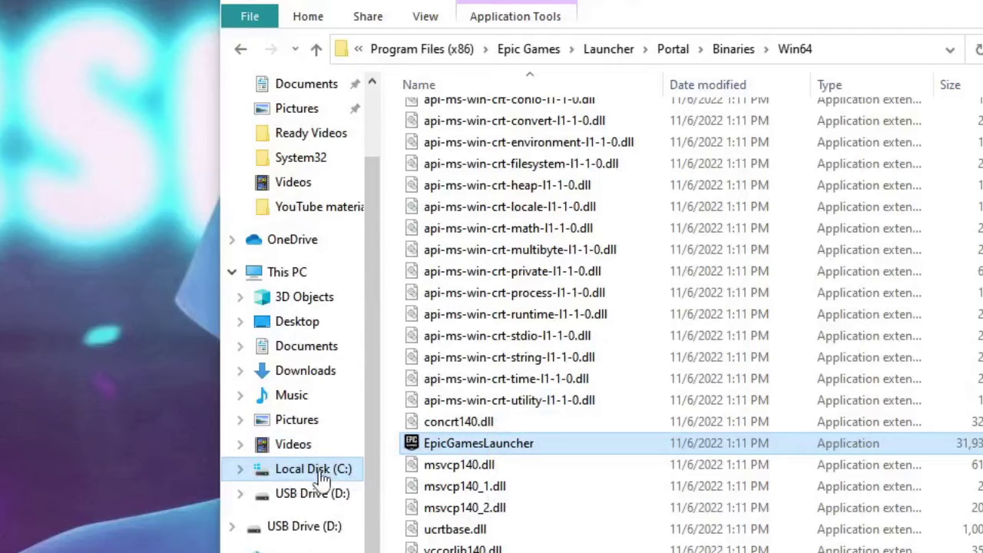
pyautogui.click(340, 471)
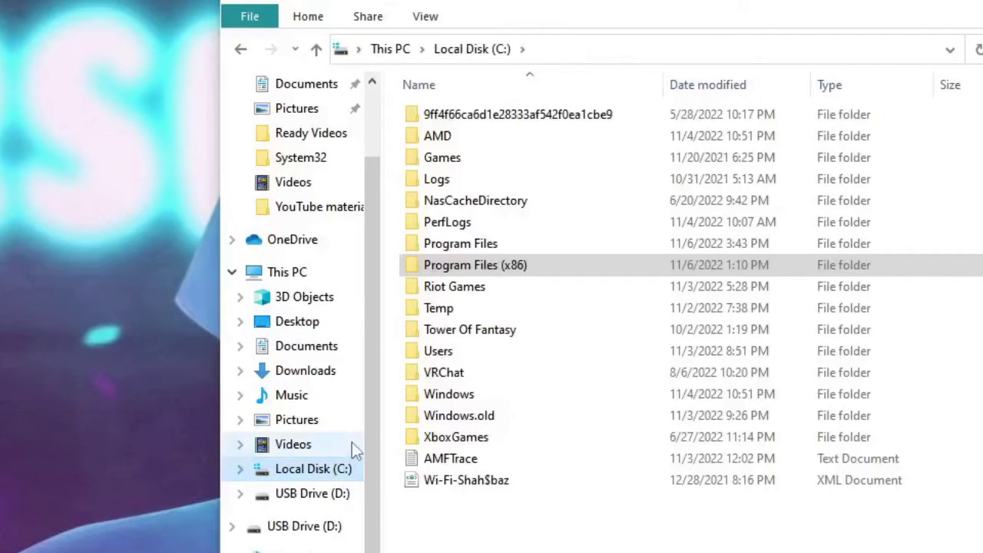
pyautogui.click(463, 251)
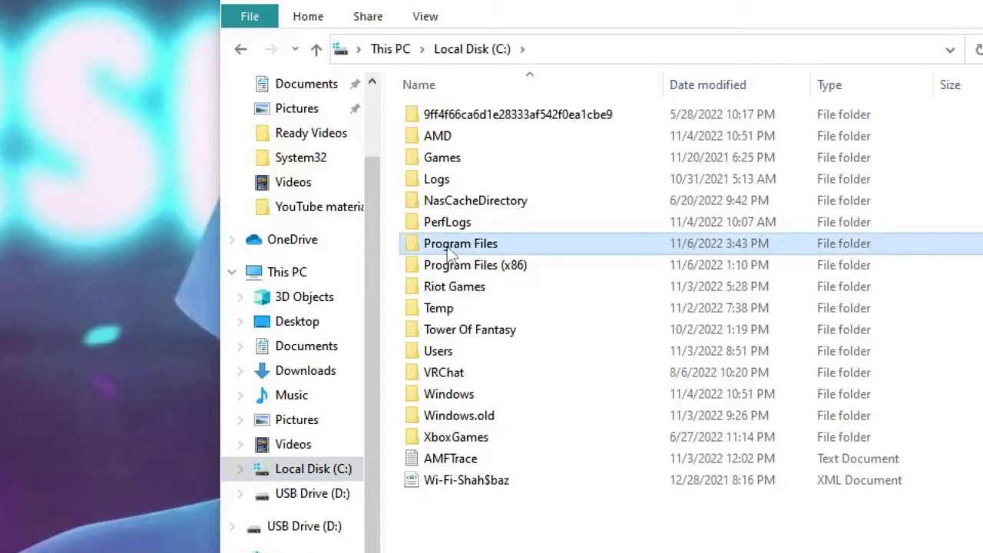
pyautogui.doubleClick(469, 255)
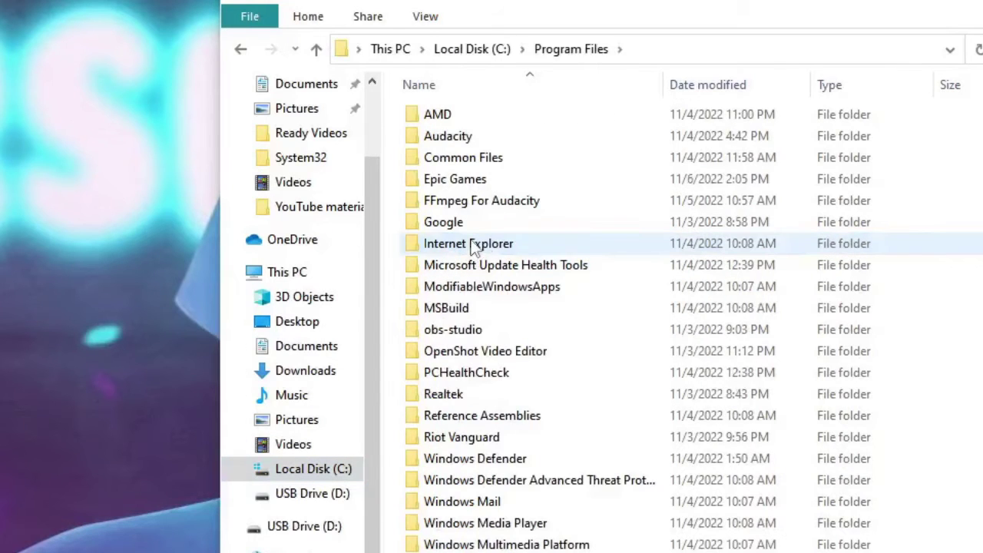
pyautogui.click(480, 187)
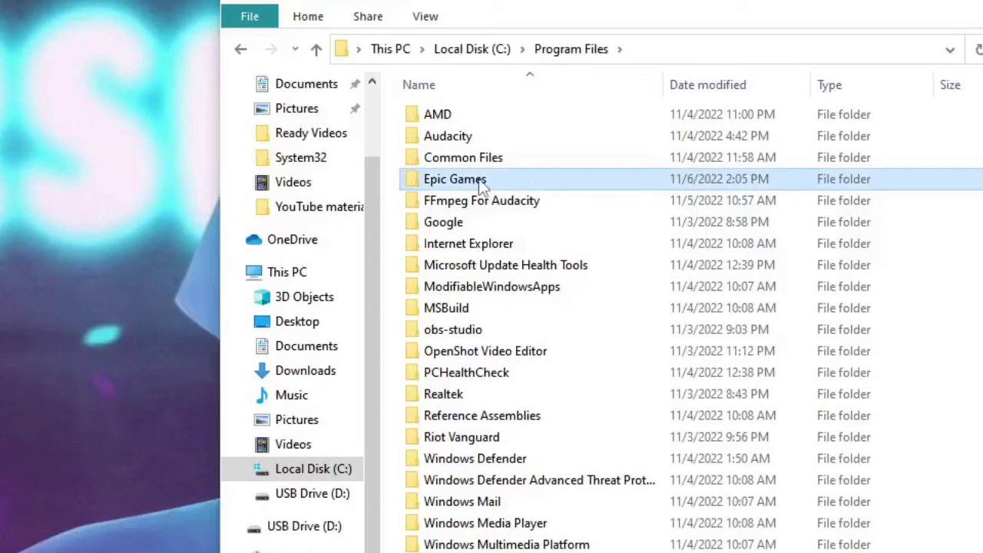
pyautogui.doubleClick(479, 186)
pyautogui.click(465, 121)
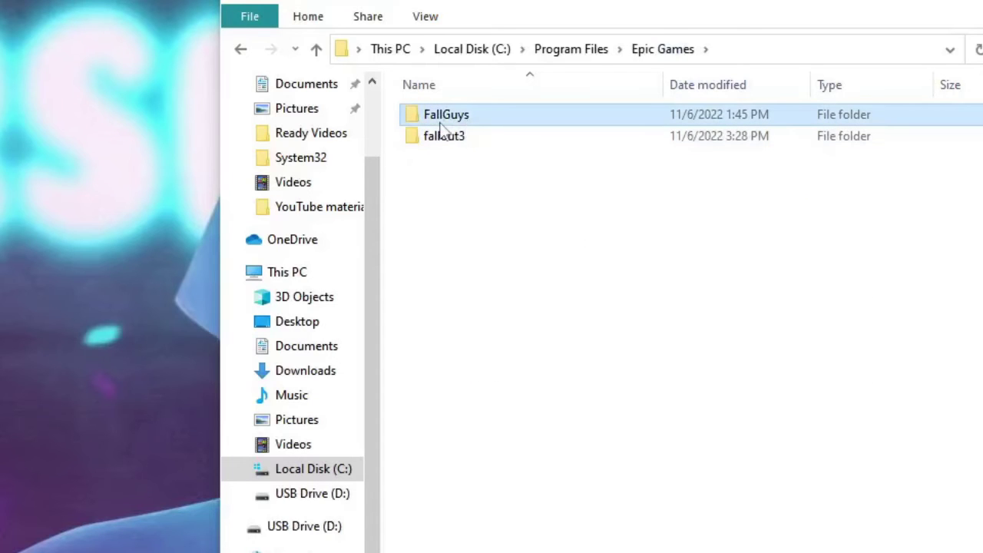
pyautogui.doubleClick(472, 116)
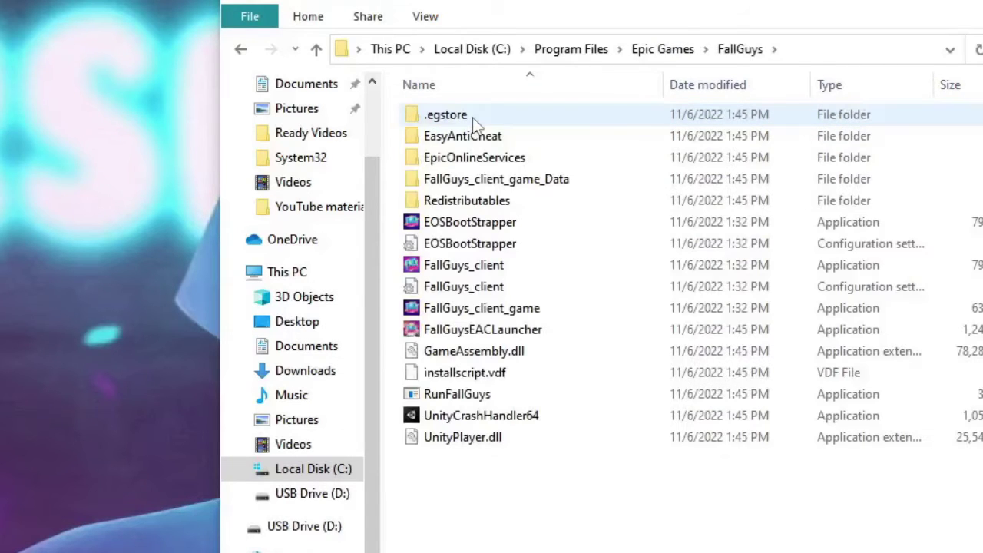
# Step: Open the properties of the FallGuysEACLauncher application in the FallGuys folder
pyautogui.click(478, 331)
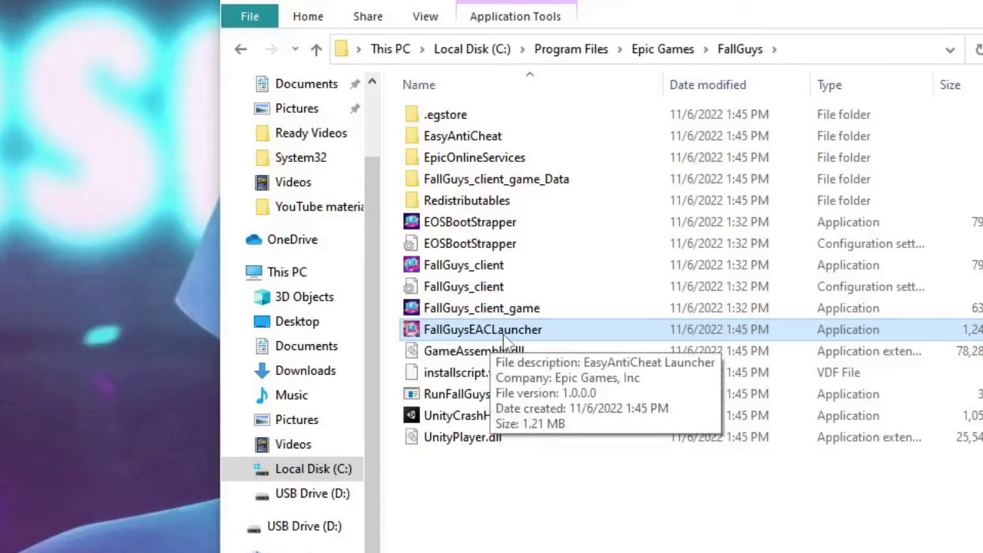
pyautogui.click(504, 335)
pyautogui.rightClick(505, 331)
pyautogui.click(505, 372)
pyautogui.rightClick(504, 335)
pyautogui.click(572, 311)
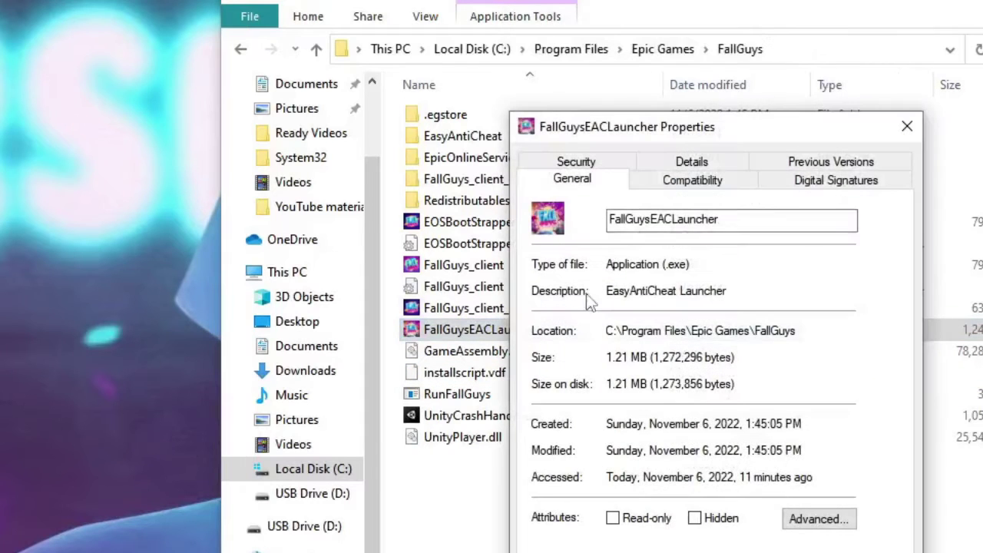
pyautogui.moveTo(649, 136); pyautogui.dragTo(592, 15)
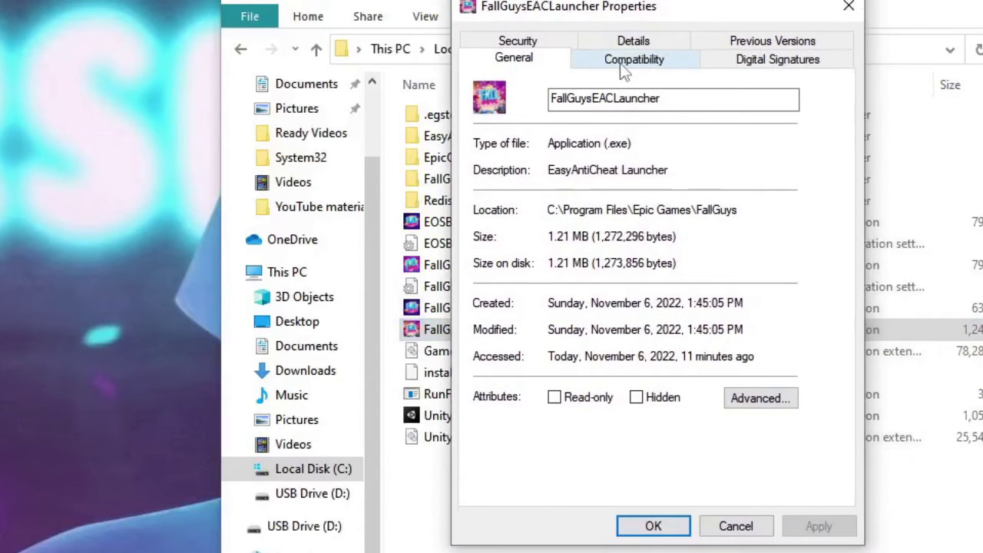
# Step: Set FallGuysEACLauncher to run in compatibility mode for Windows 8 and as an administrator
pyautogui.click(649, 65)
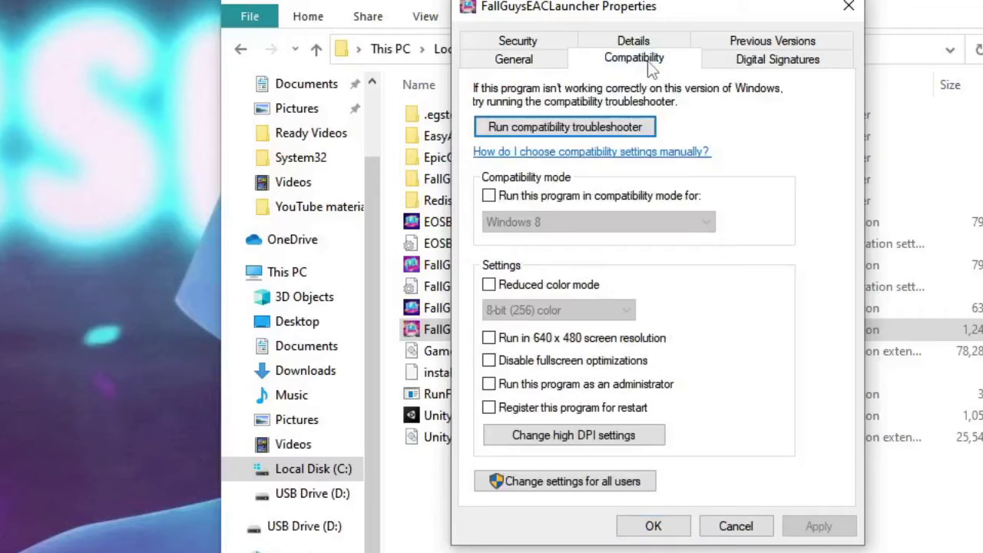
pyautogui.click(491, 198)
pyautogui.click(533, 222)
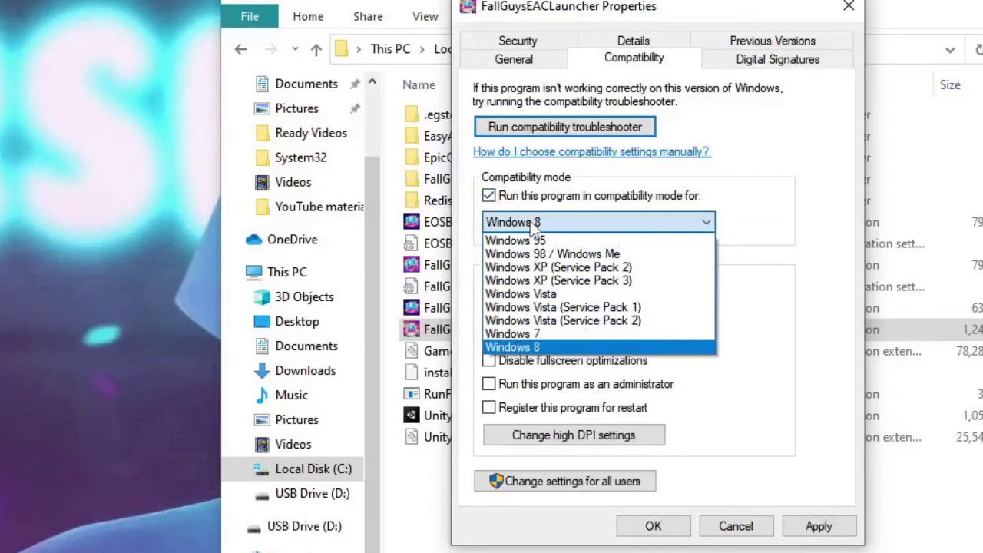
pyautogui.click(529, 221)
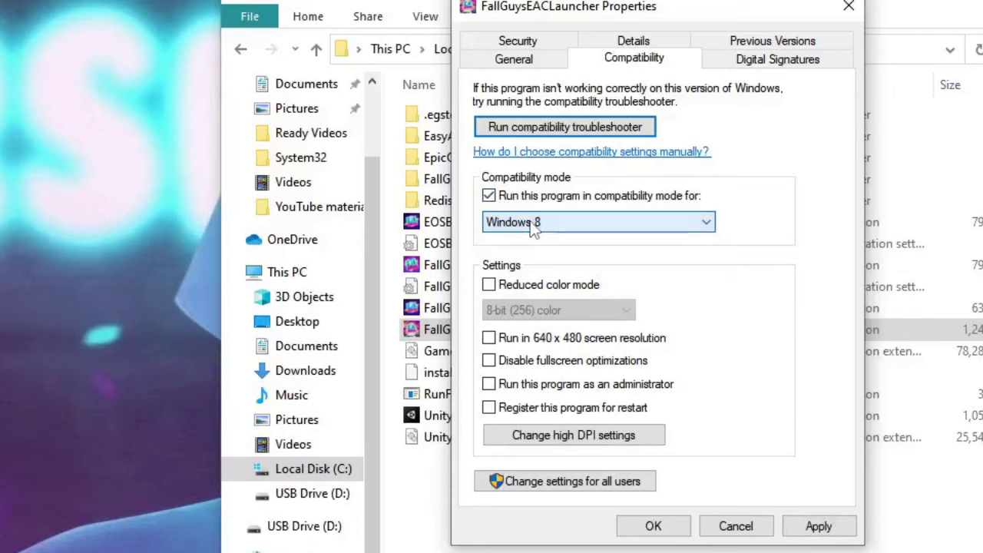
pyautogui.click(488, 386)
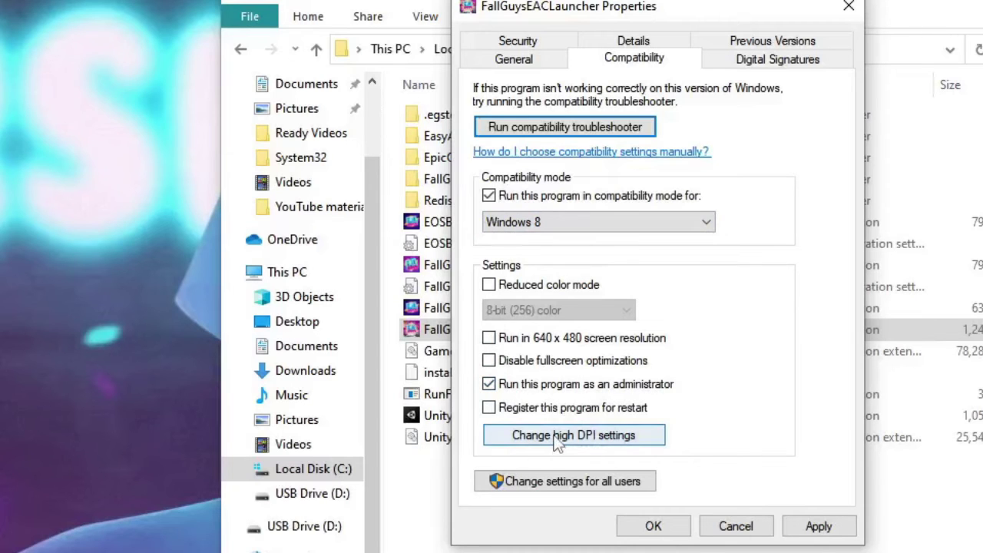
# Step: Override FallGuysEACLauncher's high DPI scaling with scaling performed by Application, apply the properties, and close the FallGuys folder window
pyautogui.click(593, 444)
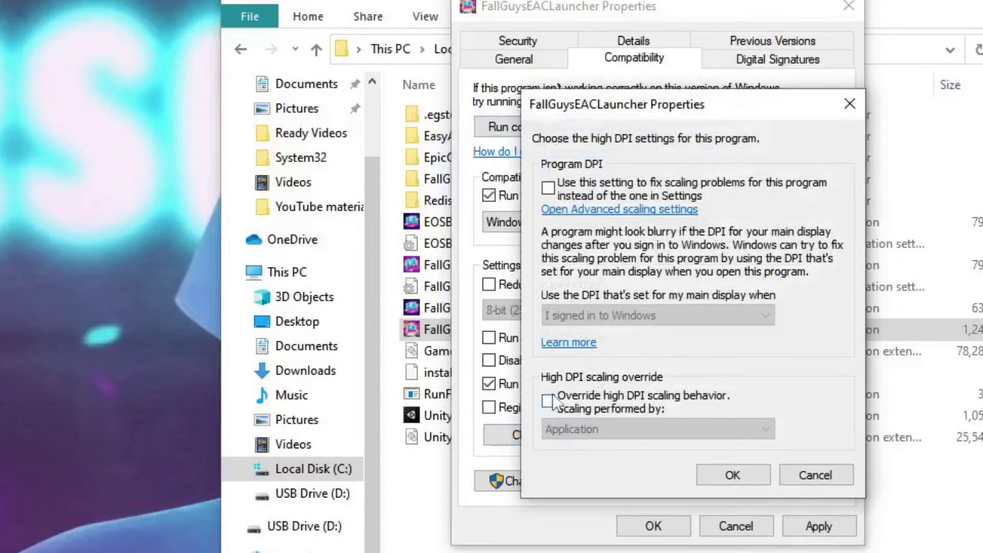
pyautogui.click(547, 401)
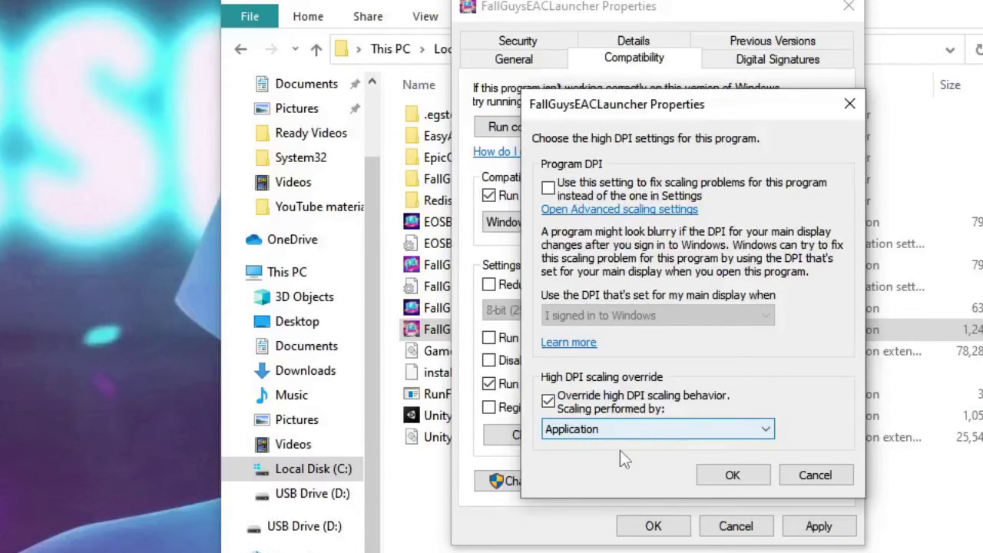
pyautogui.click(733, 474)
pyautogui.click(819, 527)
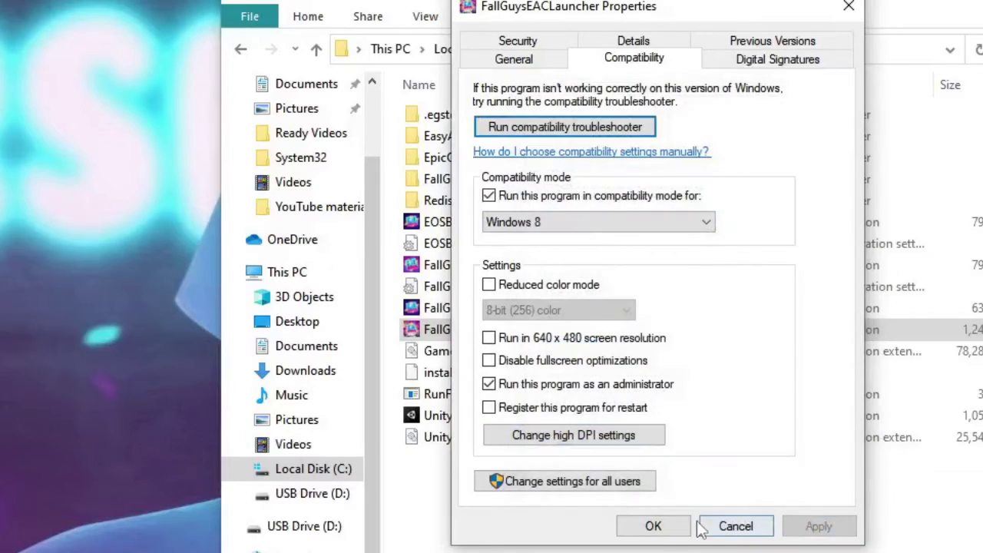
pyautogui.click(652, 526)
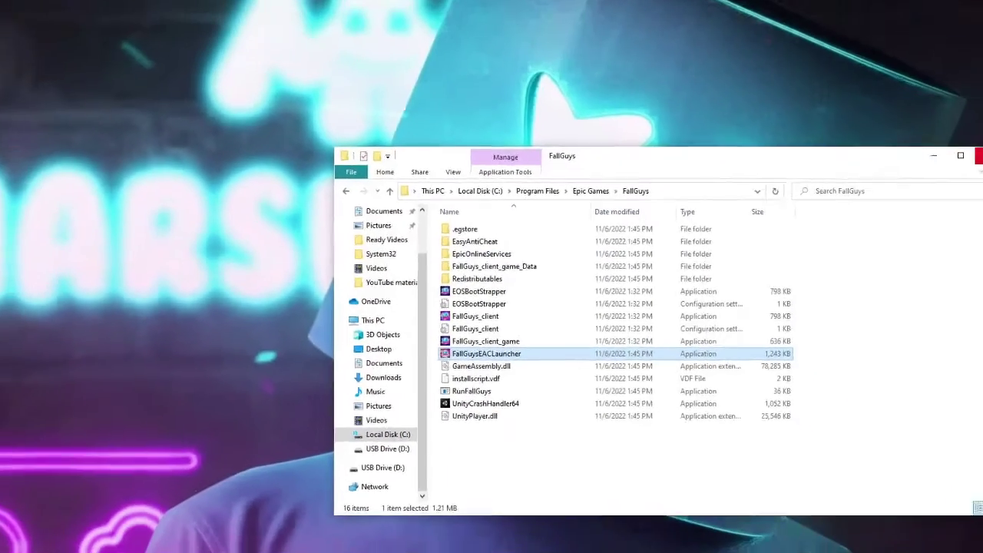
pyautogui.click(918, 192)
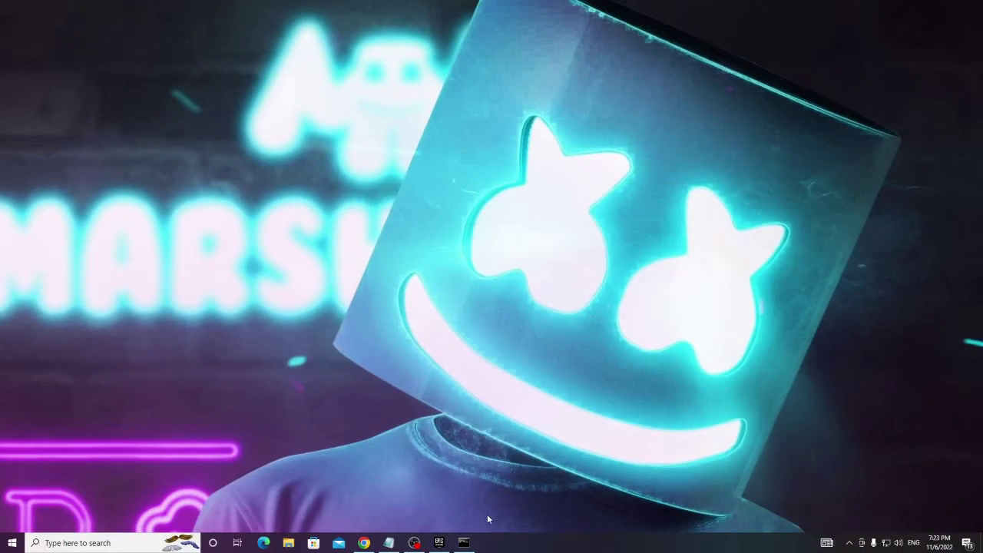
# Step: Switch to Command Prompt to review the outcome of the sfc /scannow system scan, and close it
pyautogui.moveTo(465, 541)
pyautogui.click(470, 491)
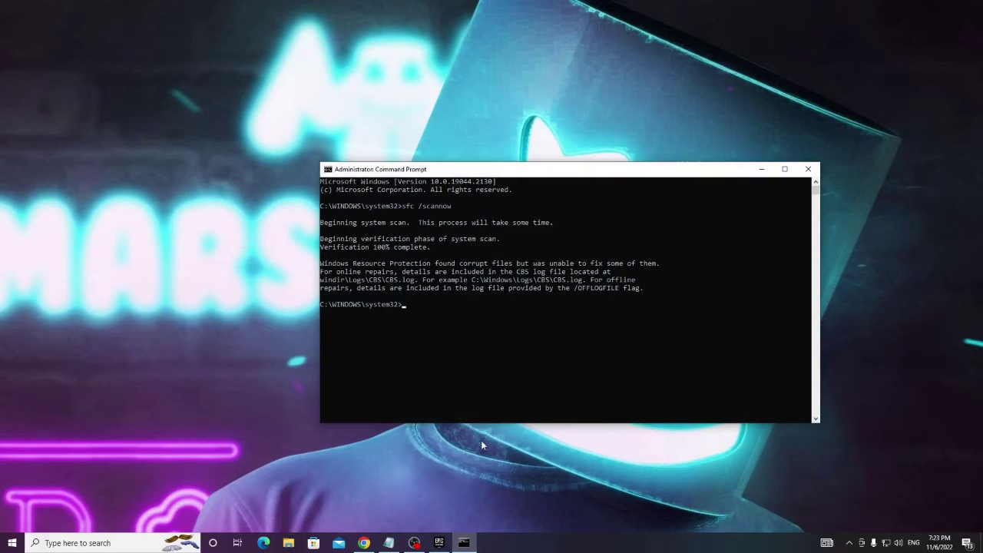
pyautogui.click(461, 337)
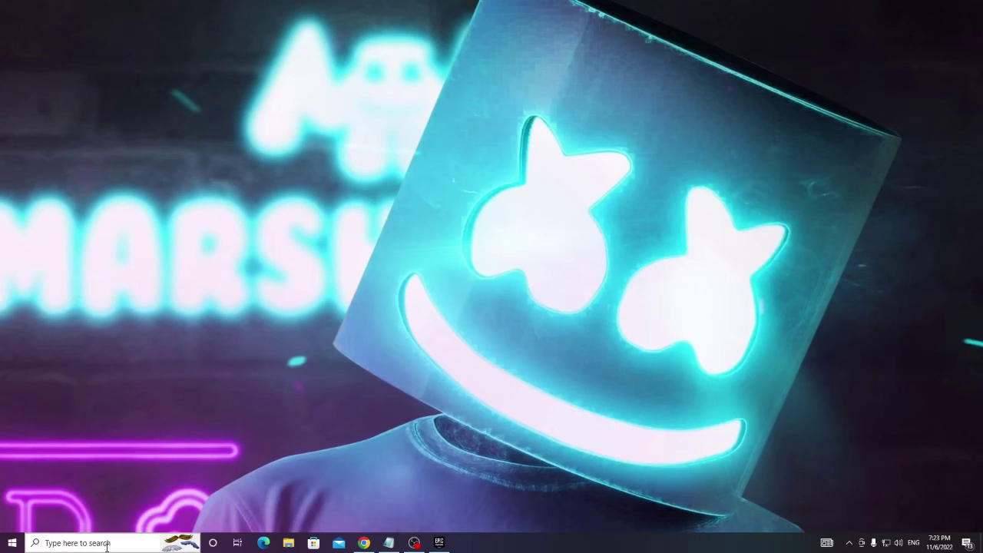
# Step: Find Virus & threat protection with a Windows search for "virus", start a quick scan, and minimize Windows Security
pyautogui.click(106, 543)
pyautogui.write('virus')
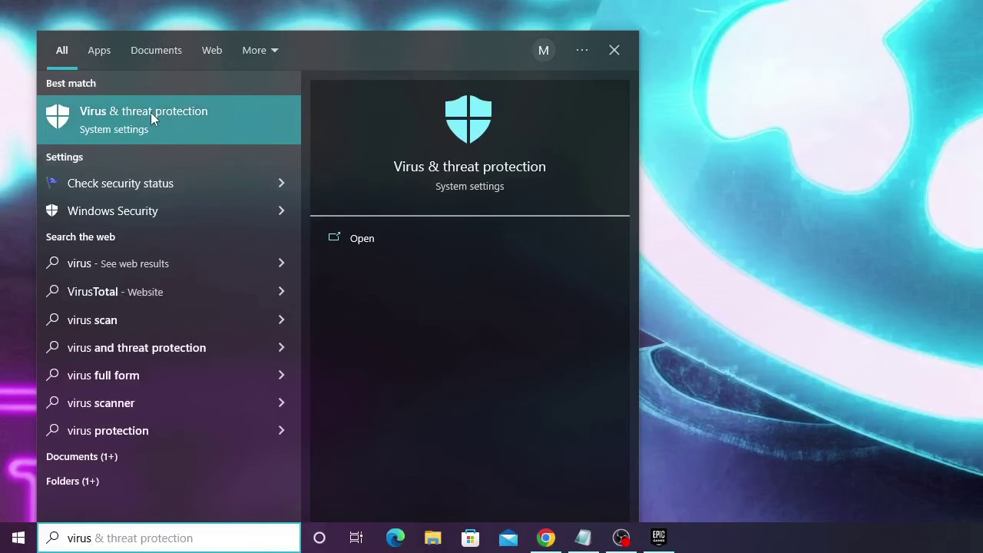
pyautogui.click(179, 116)
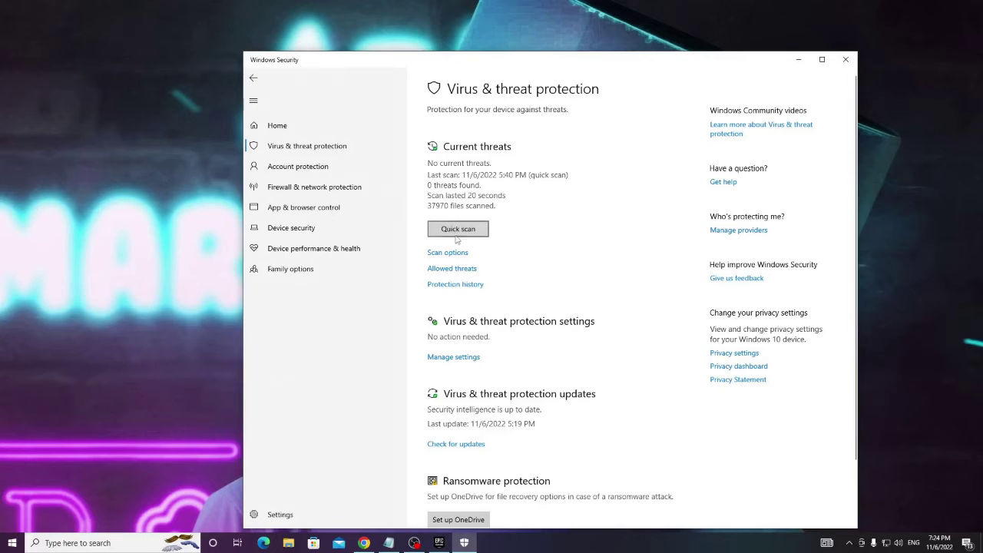
pyautogui.click(472, 233)
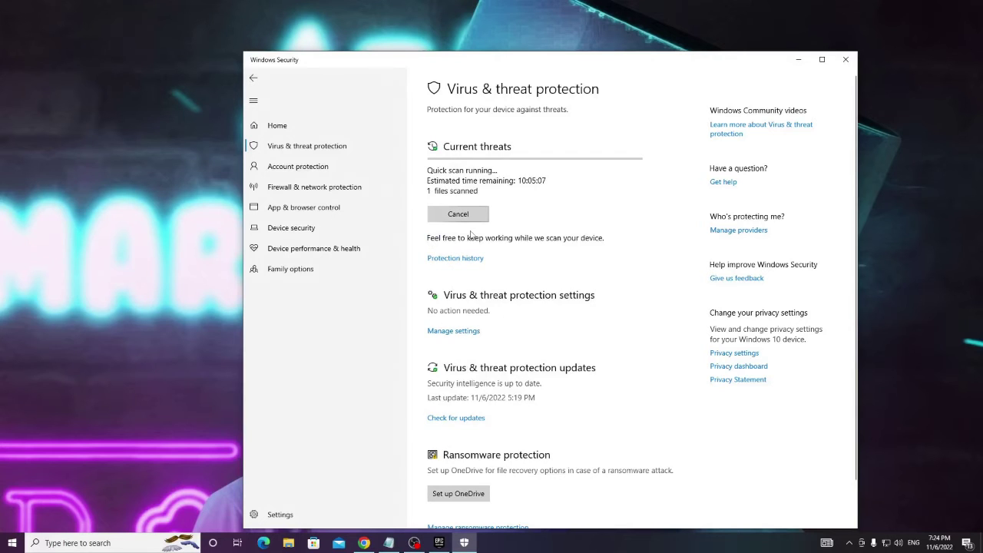
pyautogui.click(798, 59)
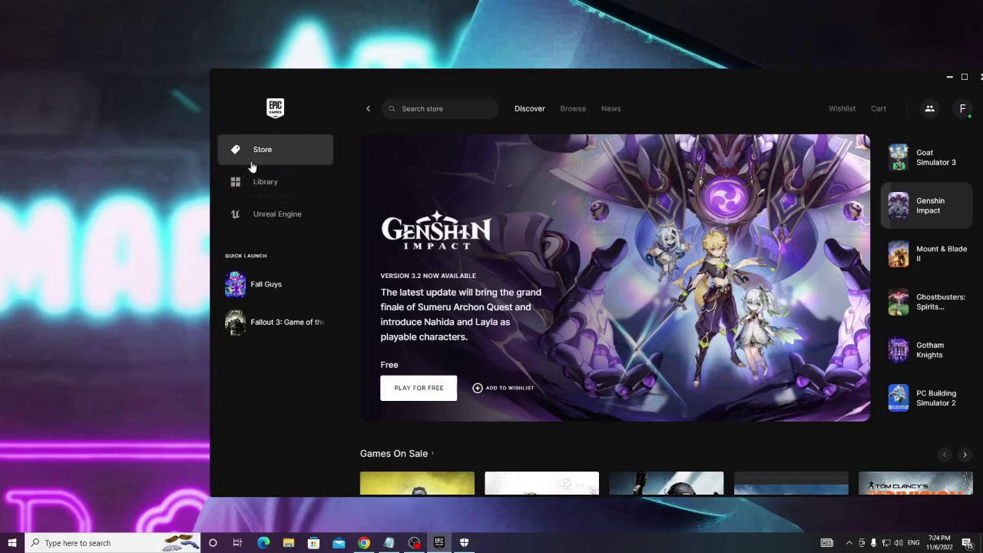
# Step: Verify the Fall Guys game files from the Epic Games Launcher library, and close the launcher
pyautogui.click(274, 185)
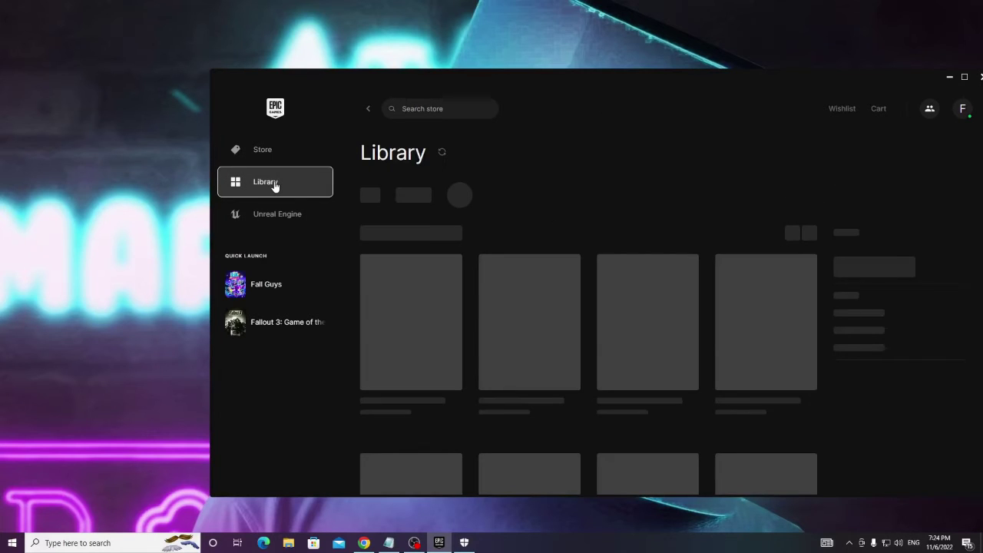
pyautogui.scroll(-1, 414, 318)
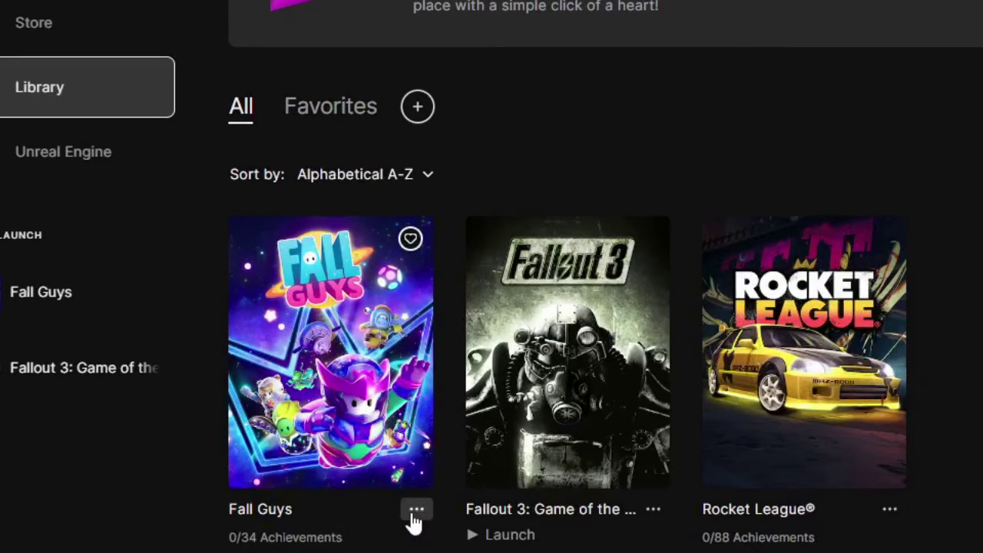
pyautogui.click(416, 511)
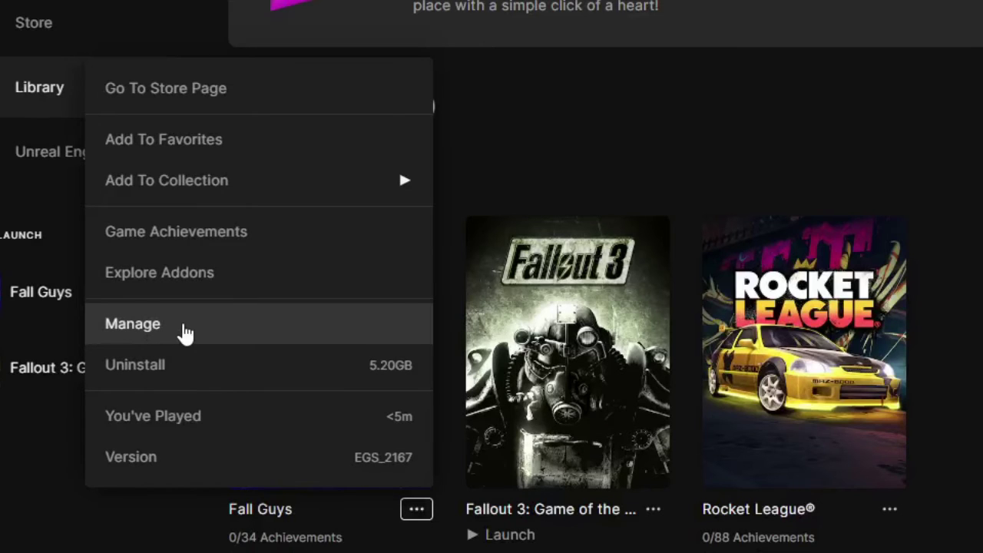
pyautogui.click(183, 326)
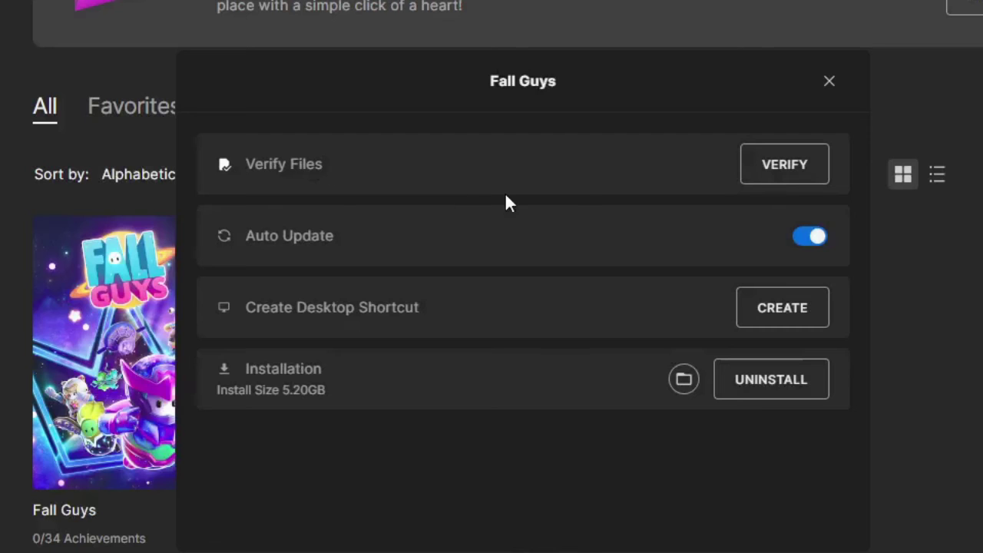
pyautogui.click(775, 175)
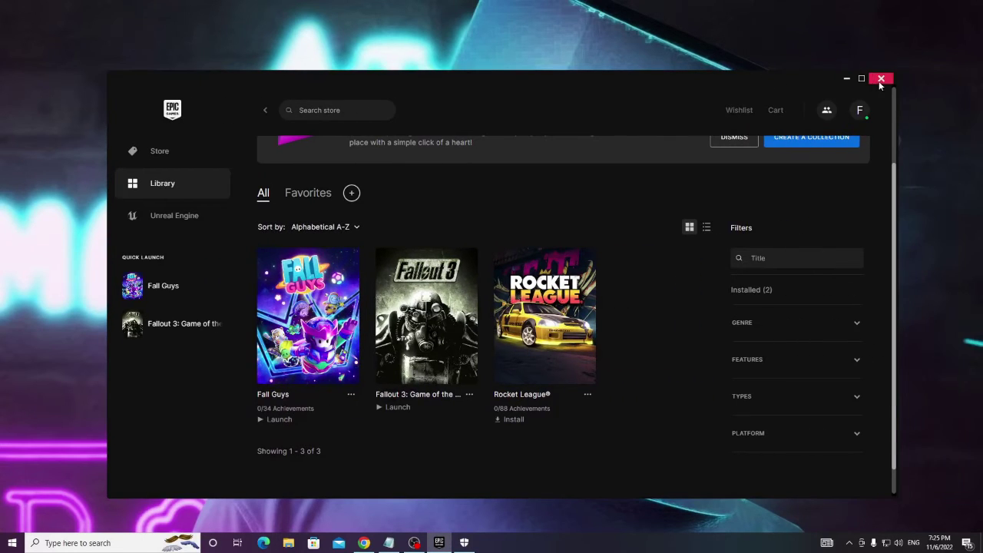
pyautogui.click(880, 79)
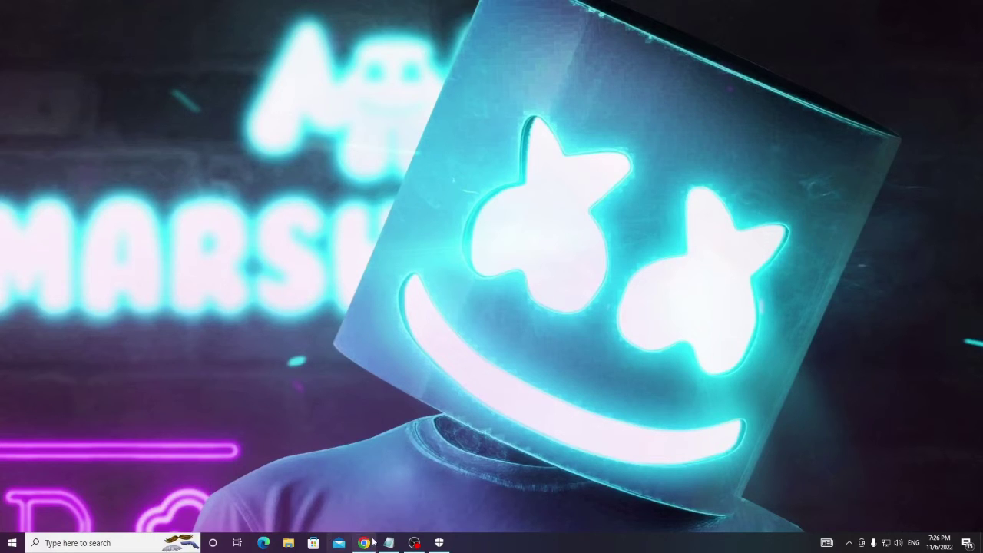
# Step: Switch back to Windows Security and open the antivirus exclusions list from the Virus & threat protection settings
pyautogui.click(439, 542)
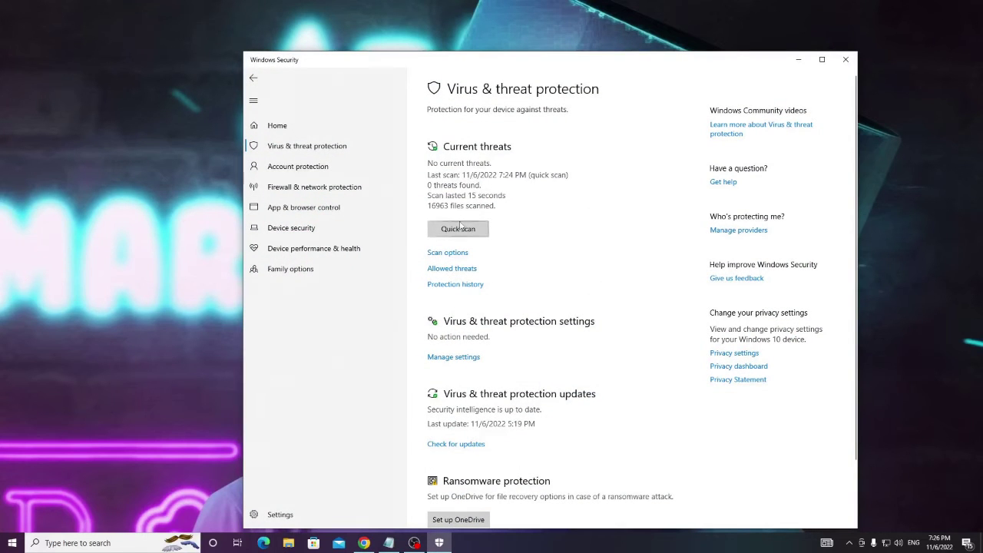
pyautogui.scroll(-2, 480, 430)
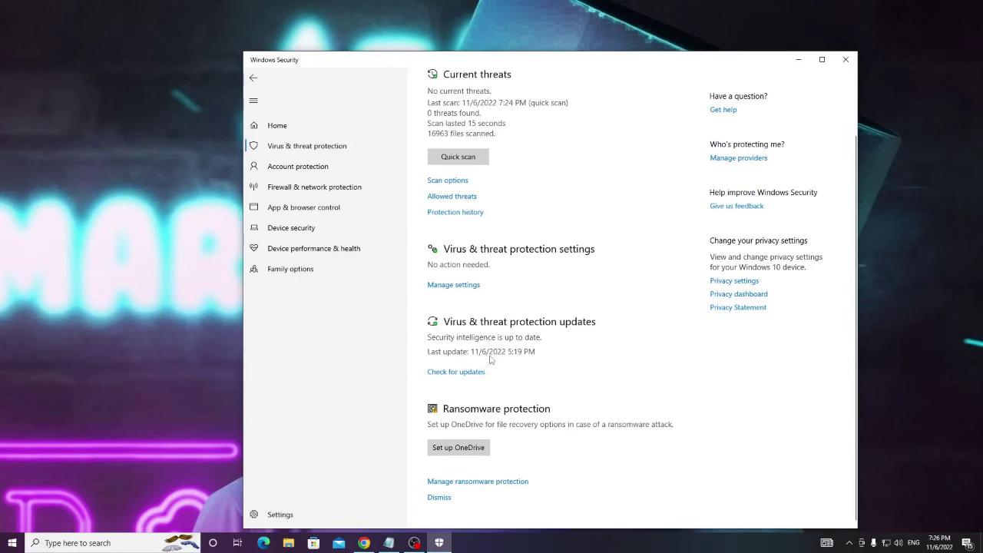
pyautogui.click(459, 288)
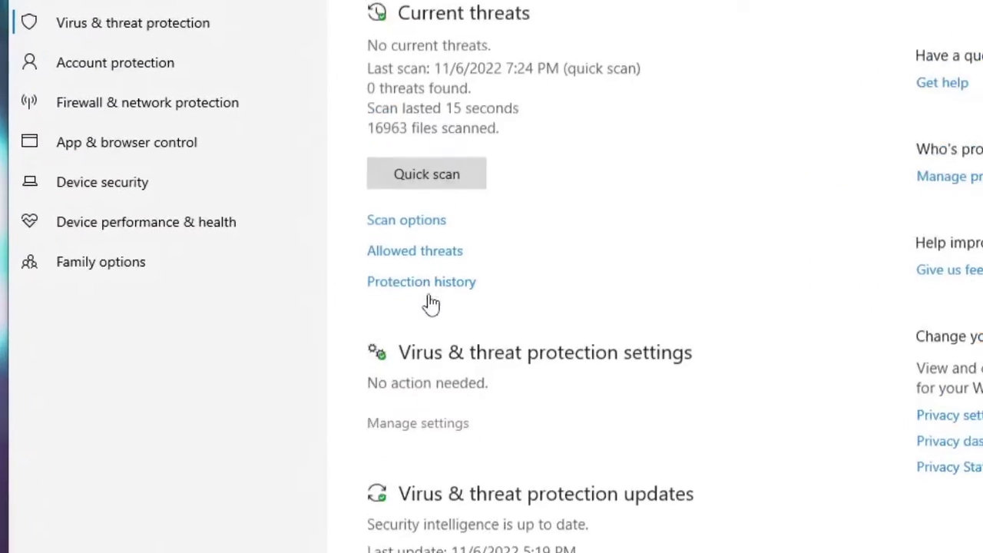
pyautogui.scroll(-1, 438, 311)
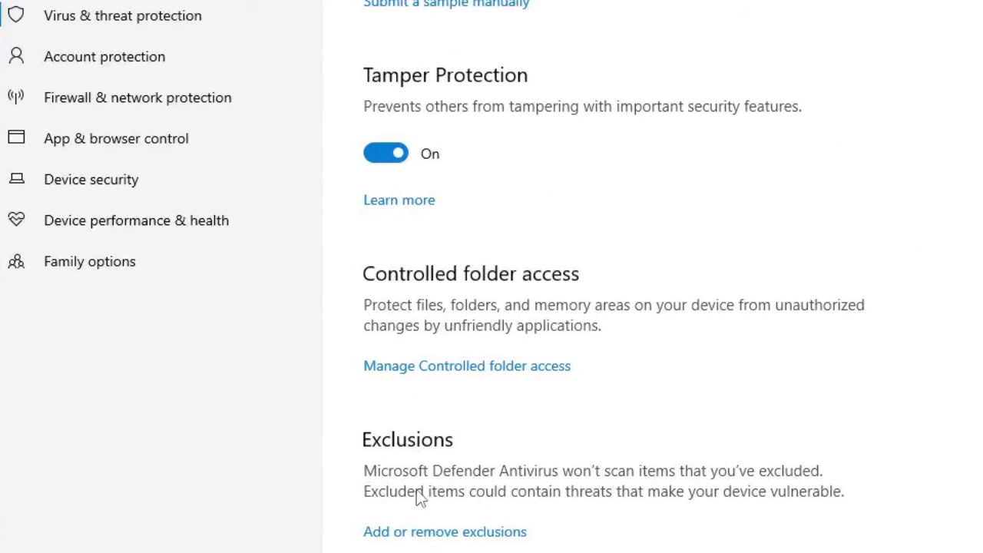
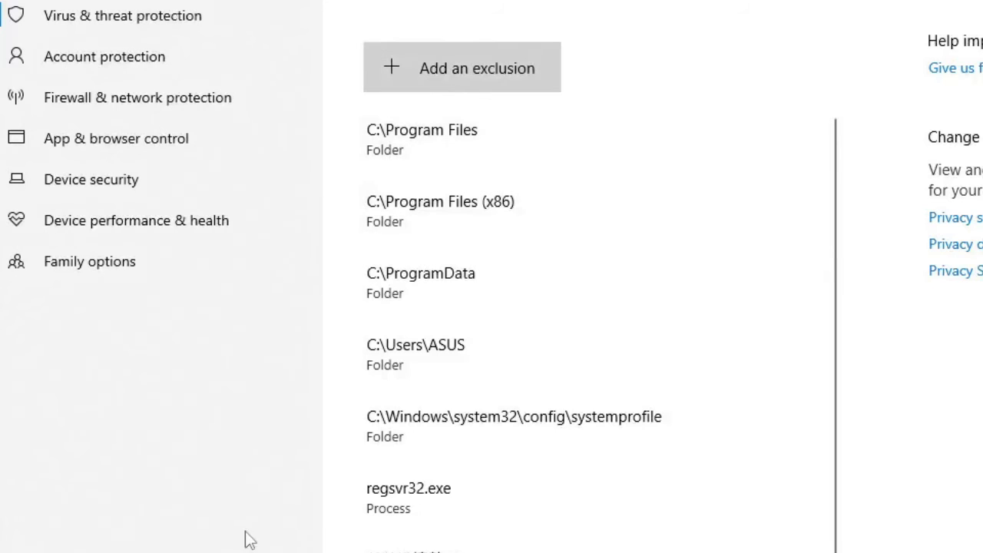
# Step: Open the FallGuys folder inside Program Files\Epic Games on Local Disk (C:) in a new File Explorer window
pyautogui.press('super+e')
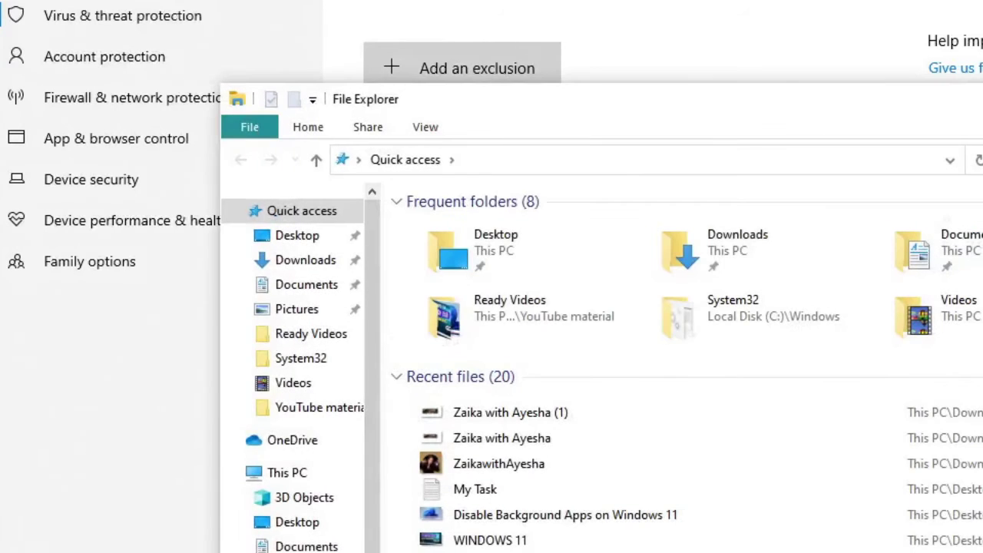
pyautogui.click(303, 477)
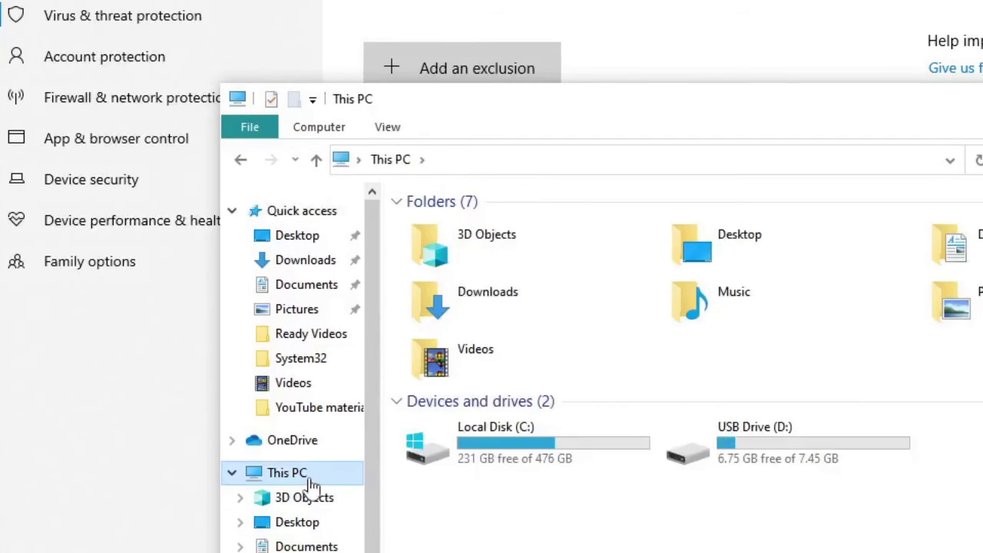
pyautogui.doubleClick(487, 440)
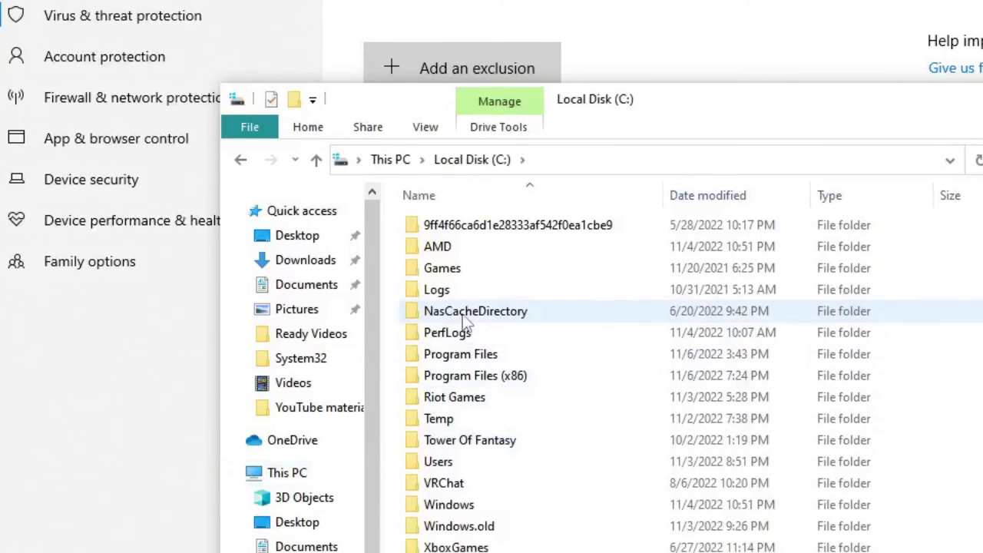
pyautogui.click(501, 355)
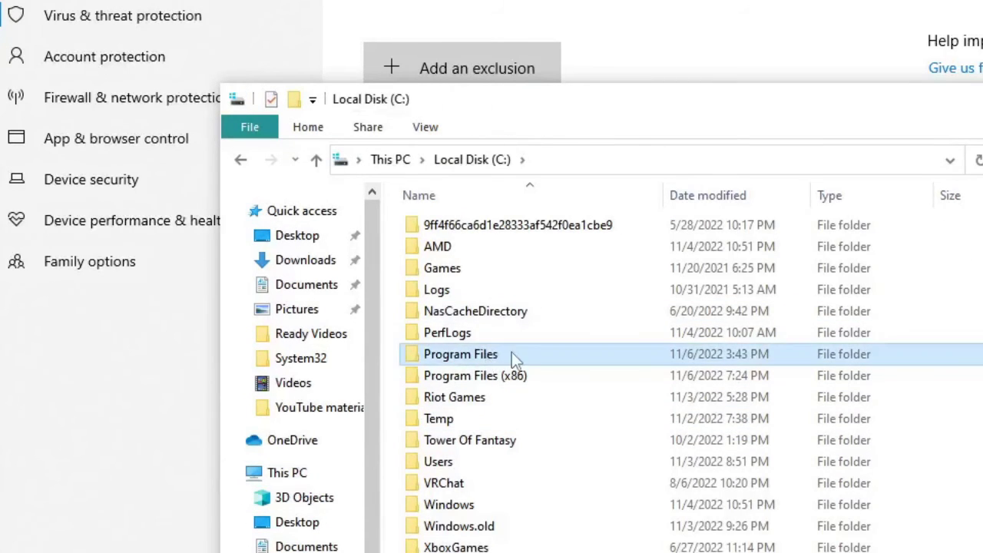
pyautogui.doubleClick(492, 361)
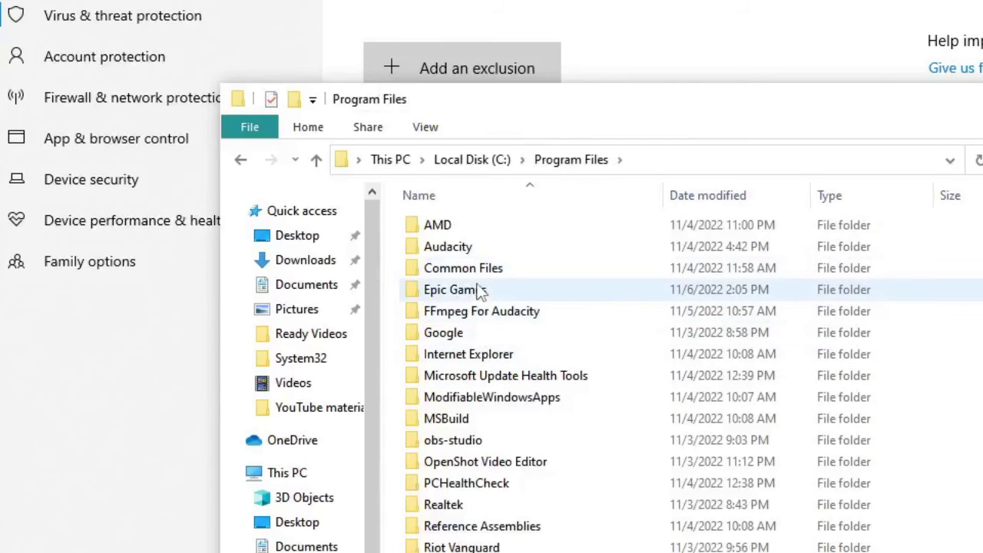
pyautogui.click(509, 292)
pyautogui.doubleClick(483, 289)
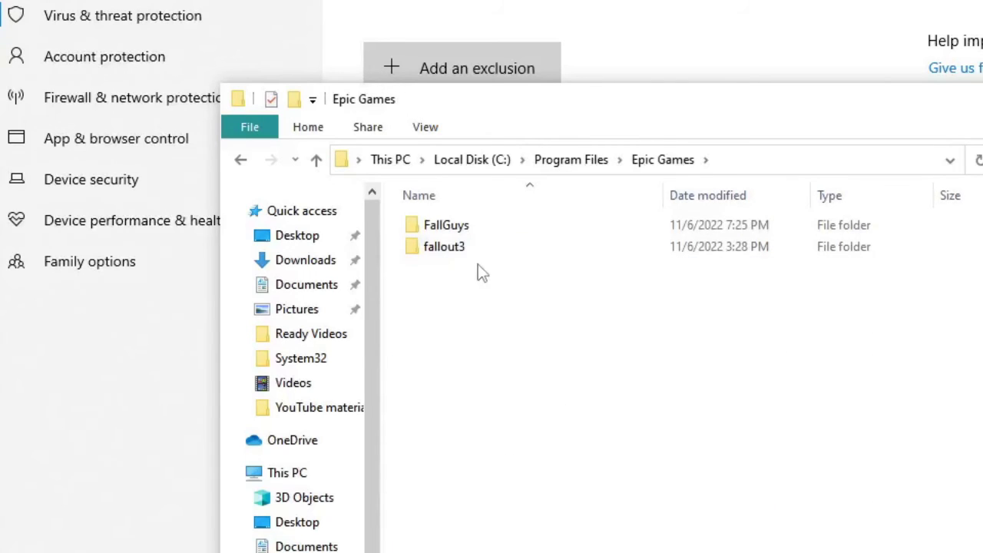
pyautogui.click(461, 226)
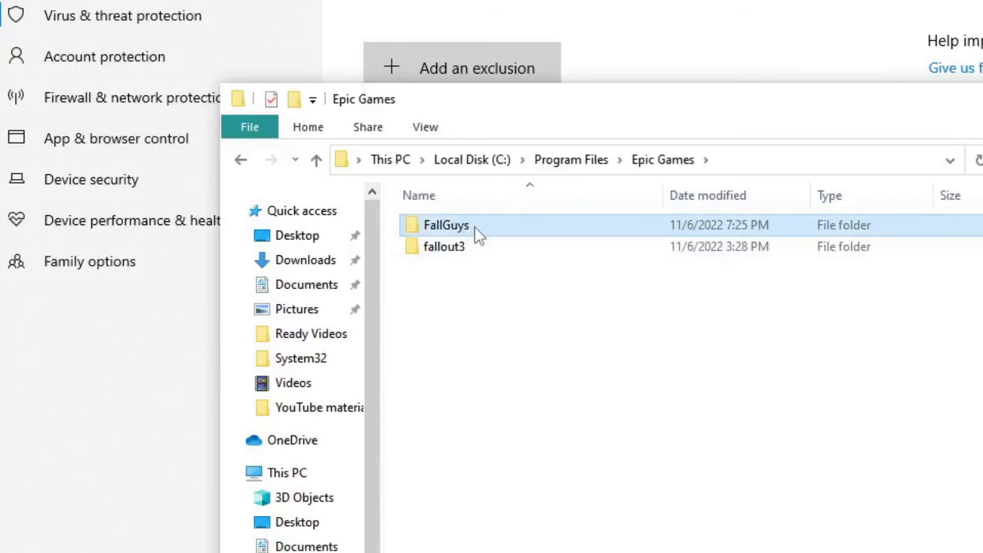
pyautogui.doubleClick(474, 227)
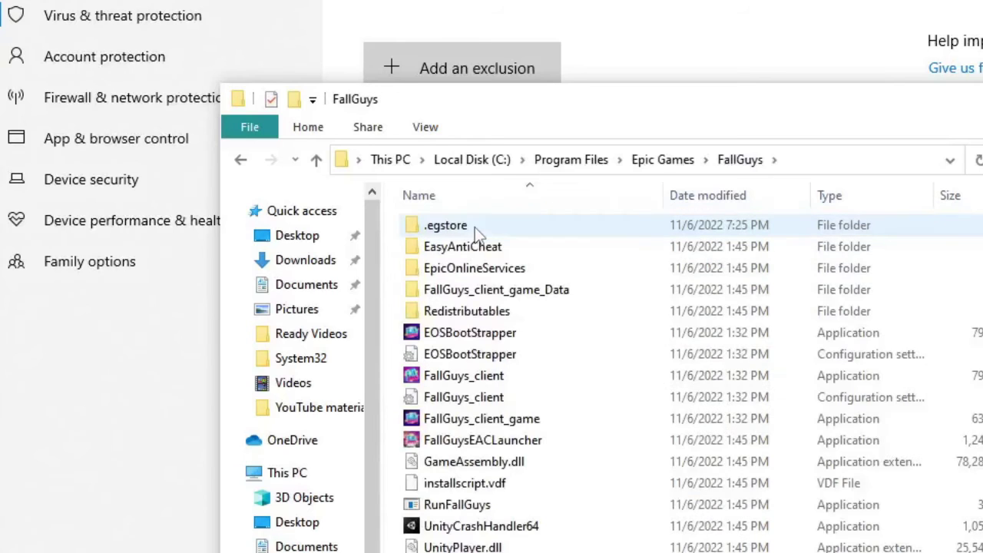
# Step: Copy the folder path C:\Program Files\Epic Games\FallGuys to the clipboard
pyautogui.click(802, 163)
pyautogui.rightClick(549, 165)
pyautogui.click(613, 224)
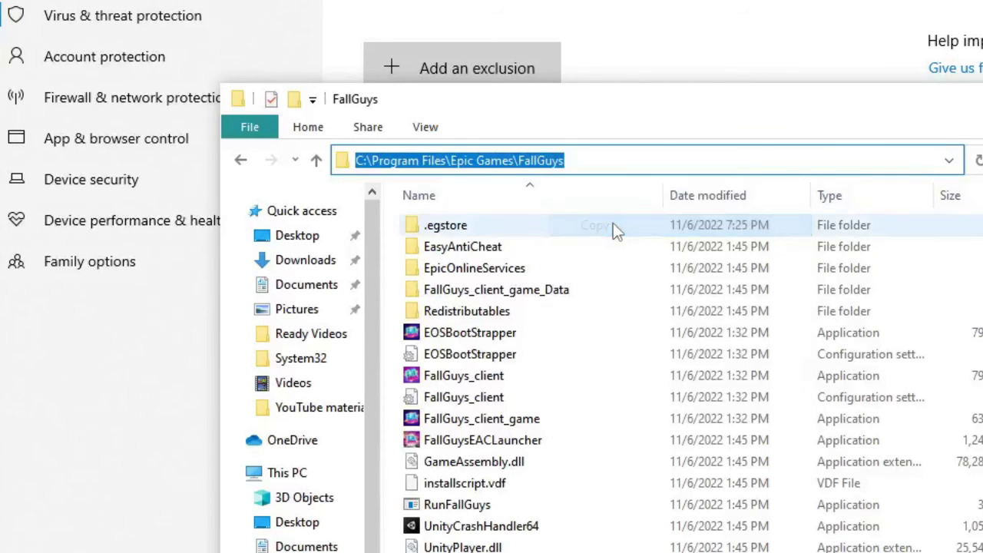
# Step: Close File Explorer, add the folder C:\Program Files\Epic Games\FallGuys as an antivirus exclusion, and close Windows Security
pyautogui.hotkey('alt', 'F4')
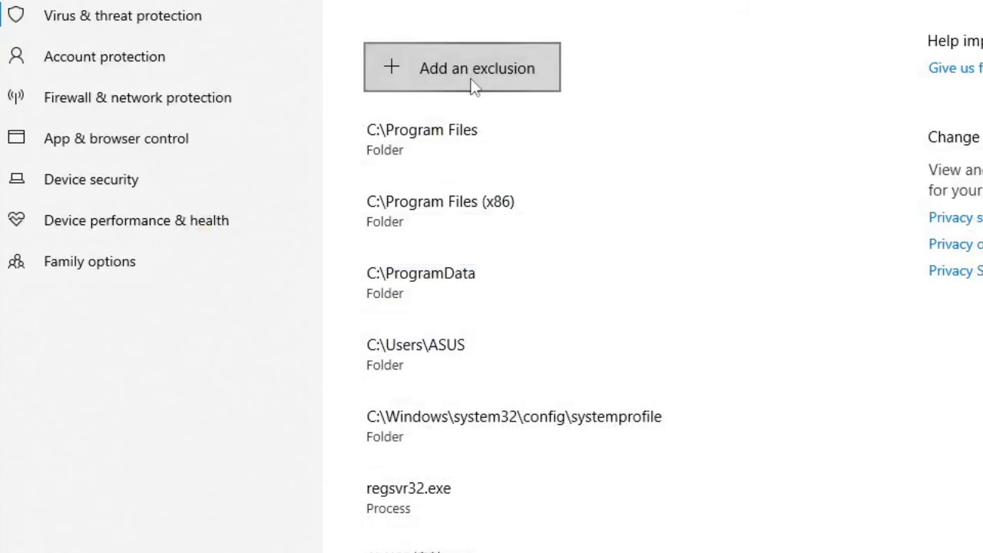
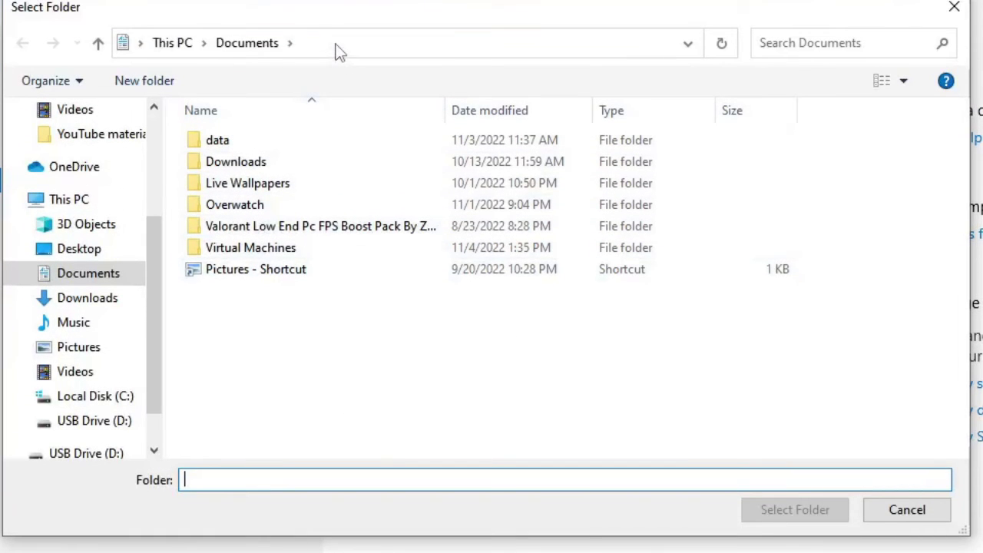
pyautogui.click(340, 52)
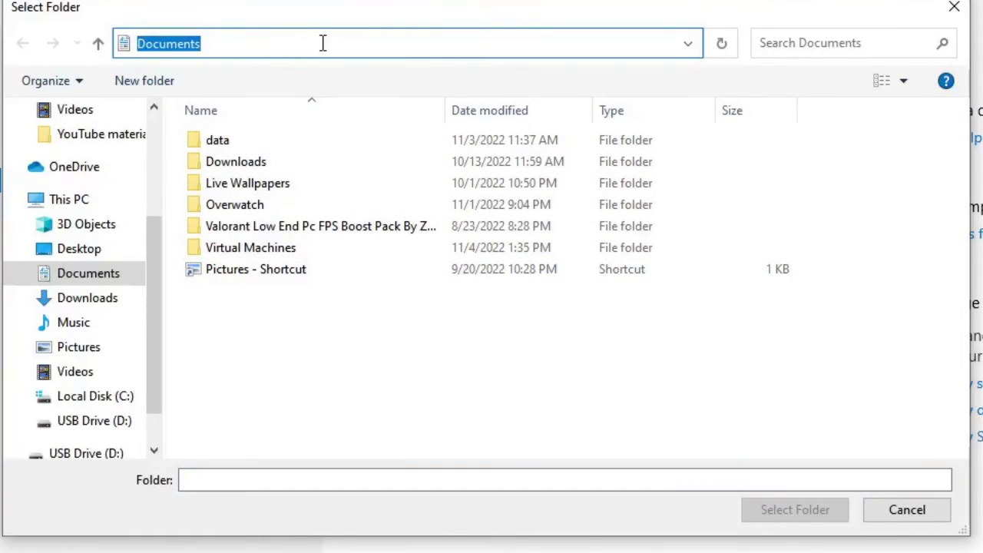
pyautogui.rightClick(181, 43)
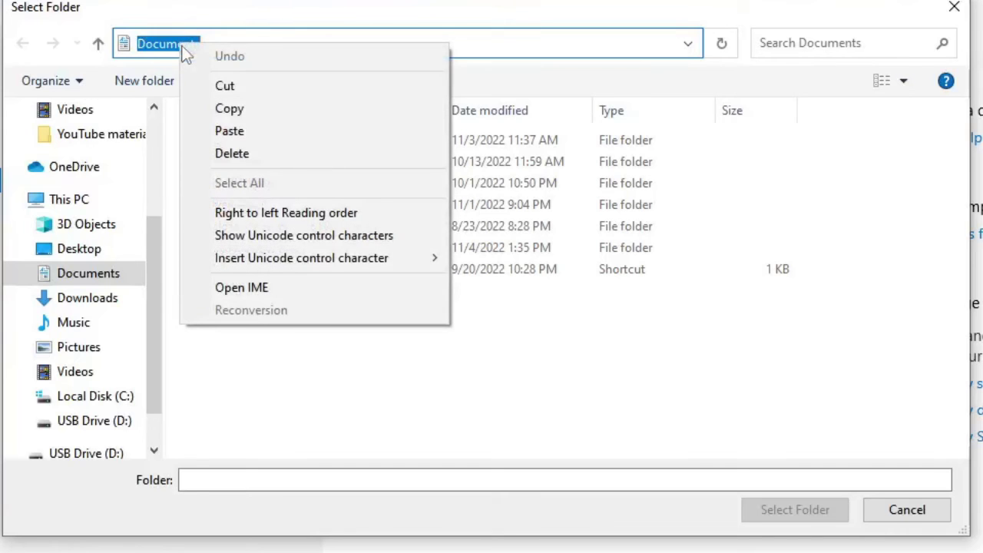
pyautogui.click(238, 132)
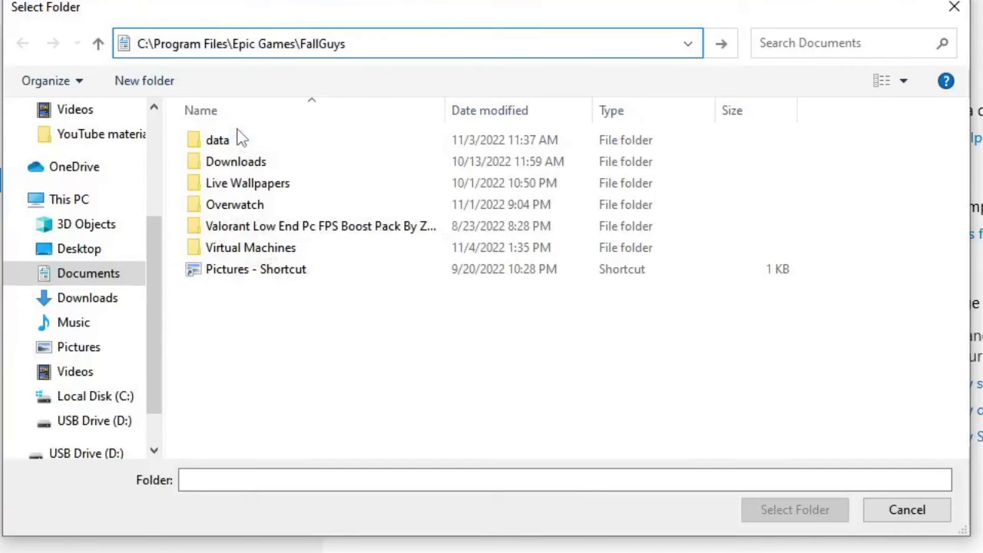
pyautogui.press('Return')
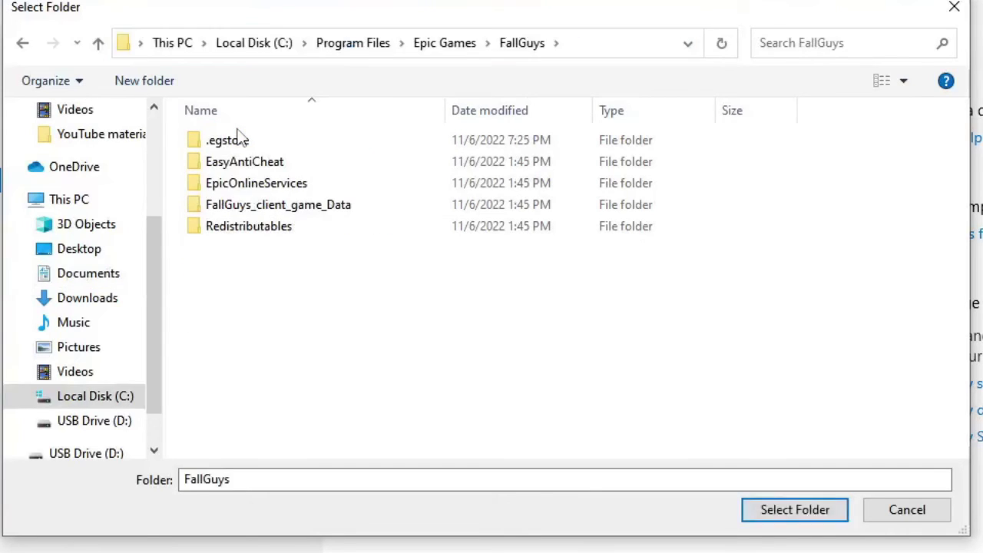
pyautogui.click(803, 516)
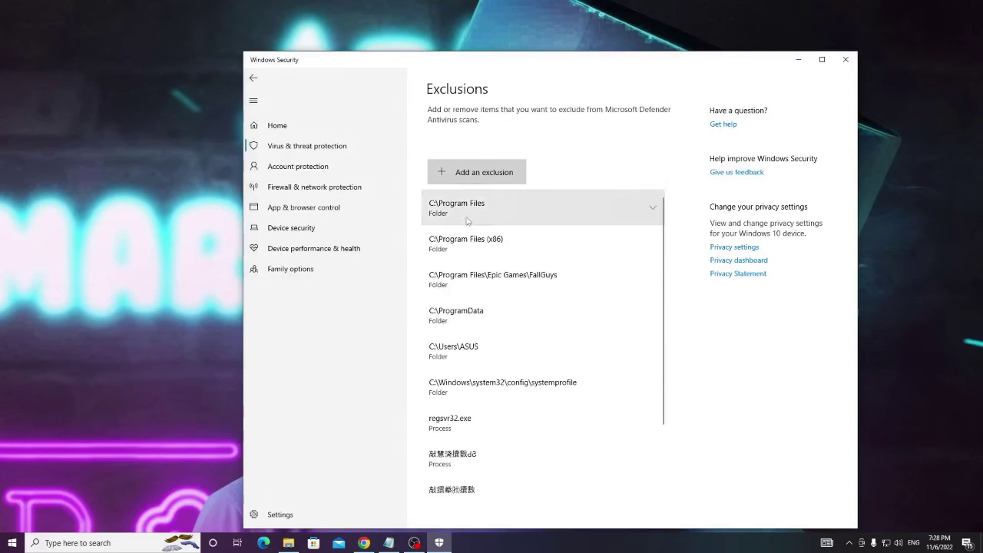
pyautogui.click(846, 59)
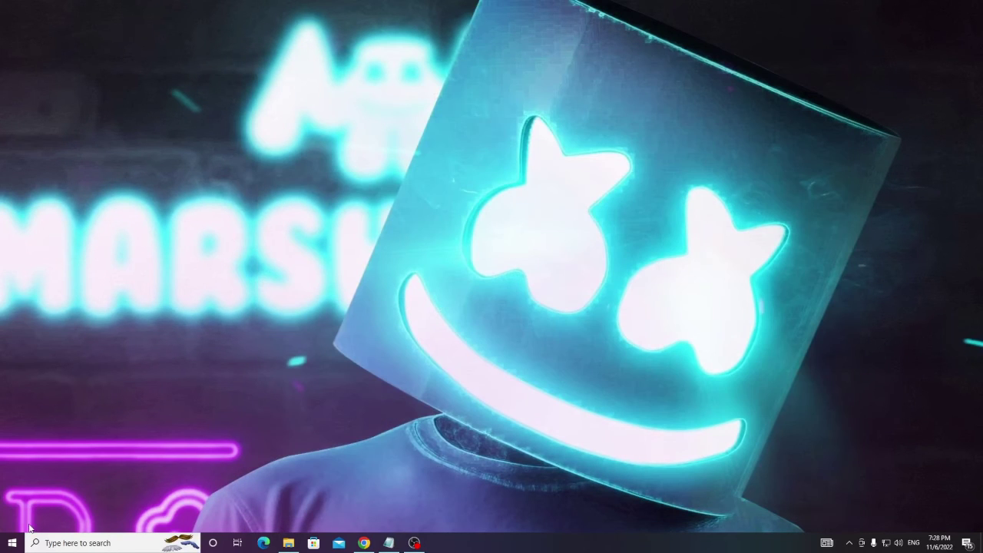
# Step: Open Task Manager and show the detailed list of running processes
pyautogui.rightClick(12, 541)
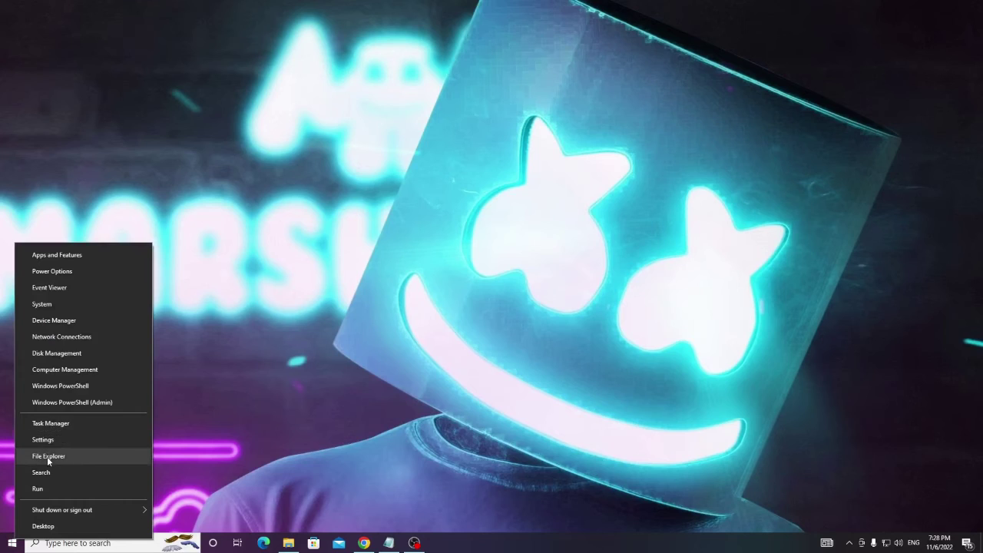
pyautogui.click(60, 424)
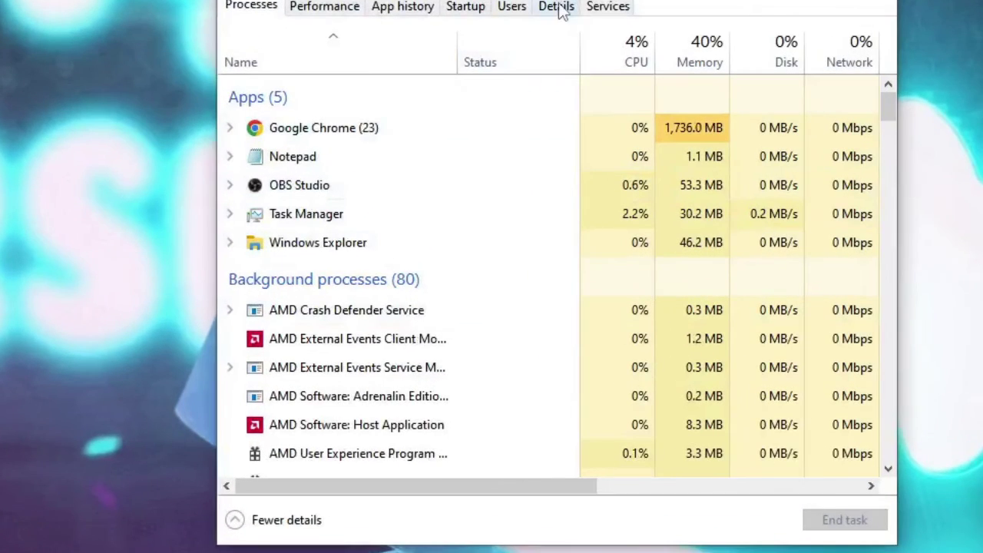
pyautogui.click(556, 6)
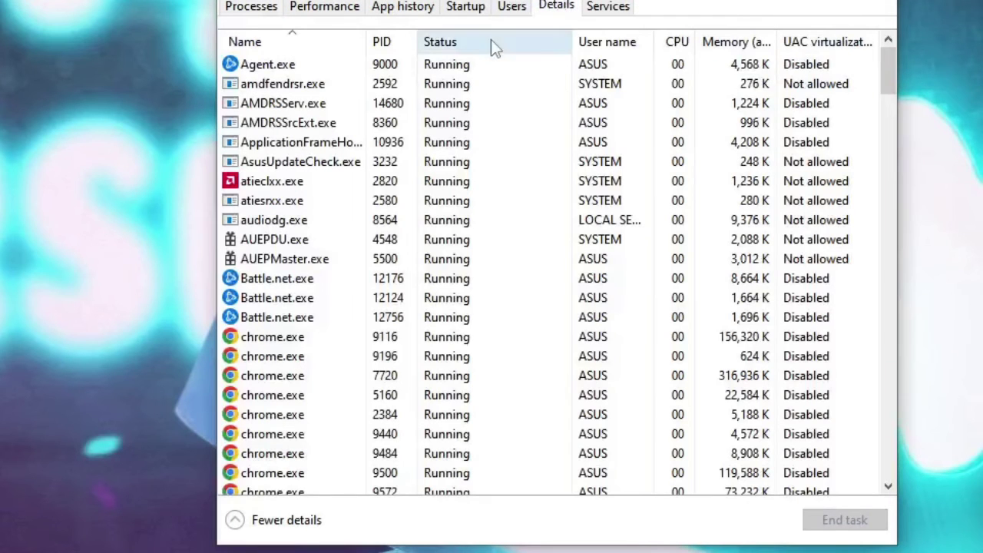
# Step: End the process tree of EpicGamesLauncher.exe and confirm it
pyautogui.click(376, 88)
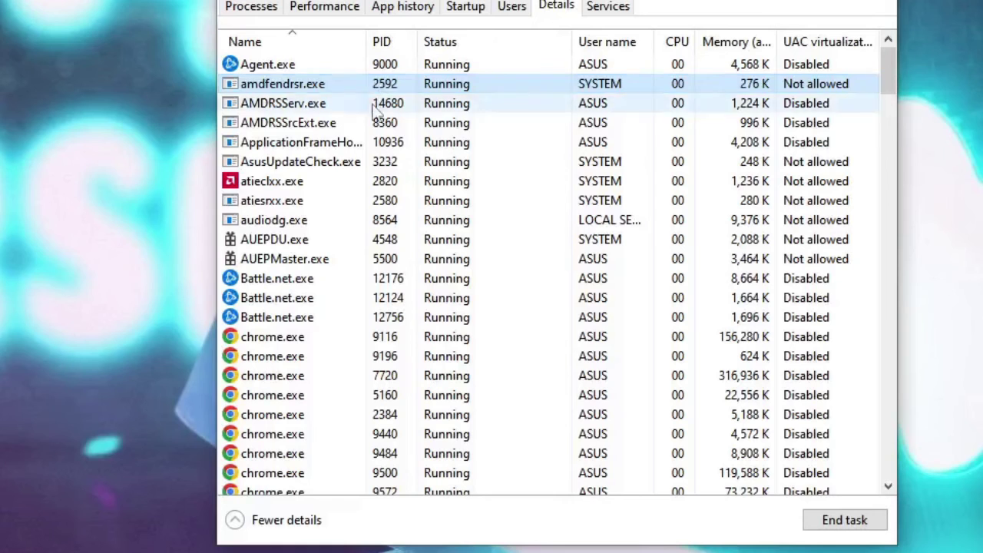
pyautogui.scroll(-4, 370, 138)
pyautogui.scroll(-8, 367, 142)
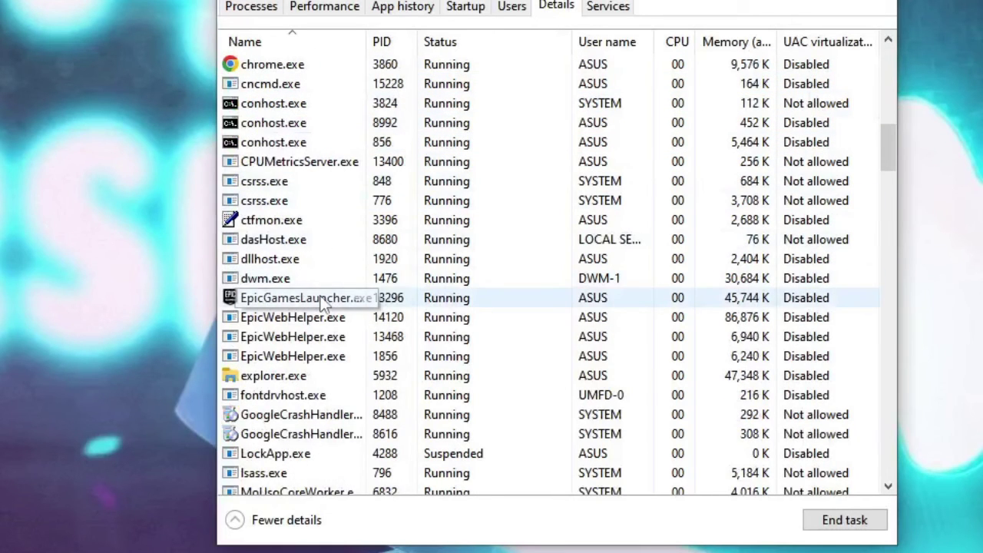
pyautogui.click(315, 304)
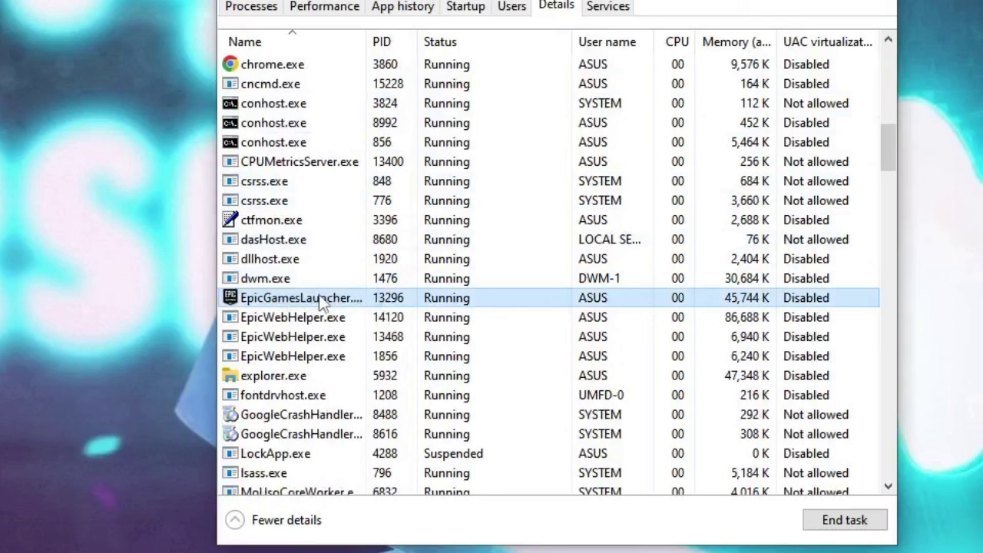
pyautogui.rightClick(320, 297)
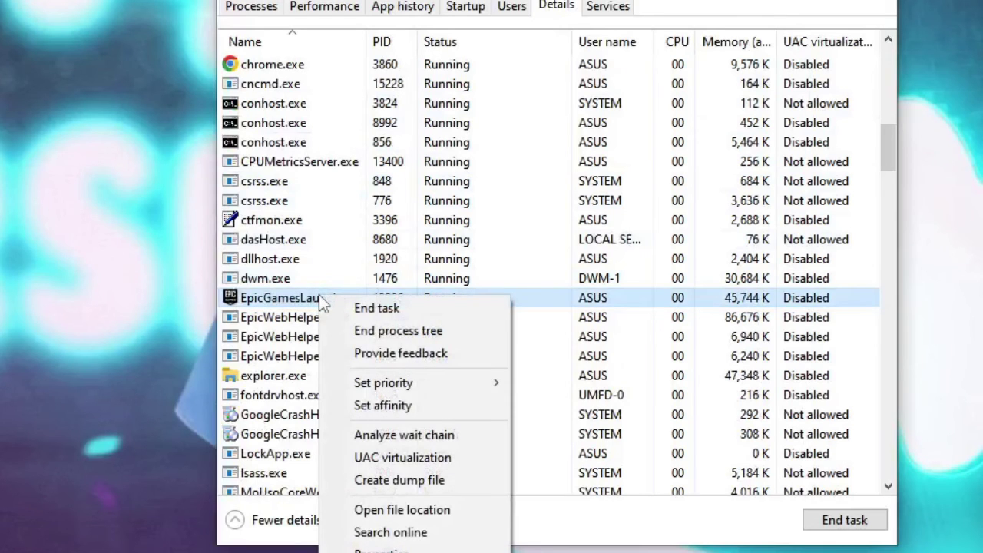
pyautogui.click(429, 332)
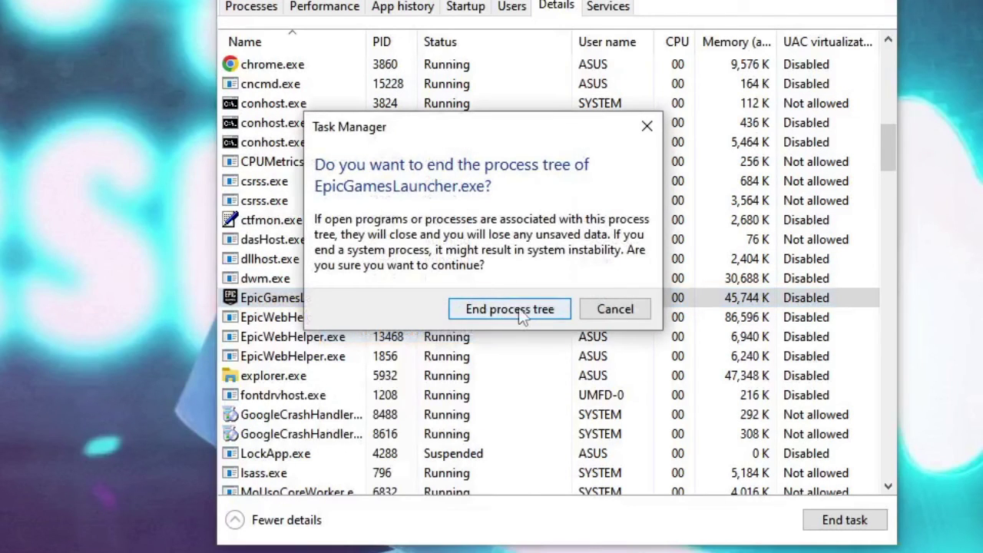
pyautogui.click(520, 308)
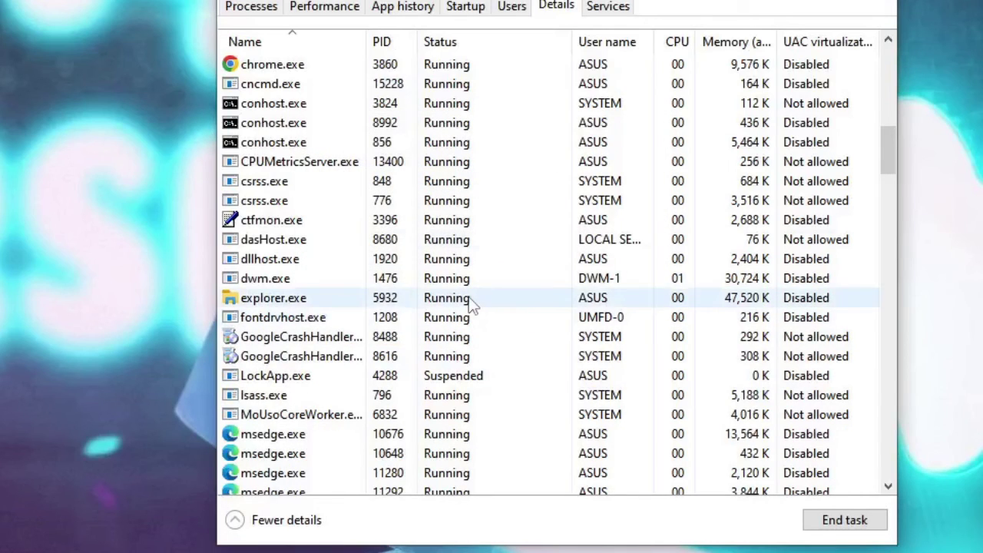
# Step: Check the rest of the detailed process list down to its end, and close Task Manager
pyautogui.scroll(-9, 461, 300)
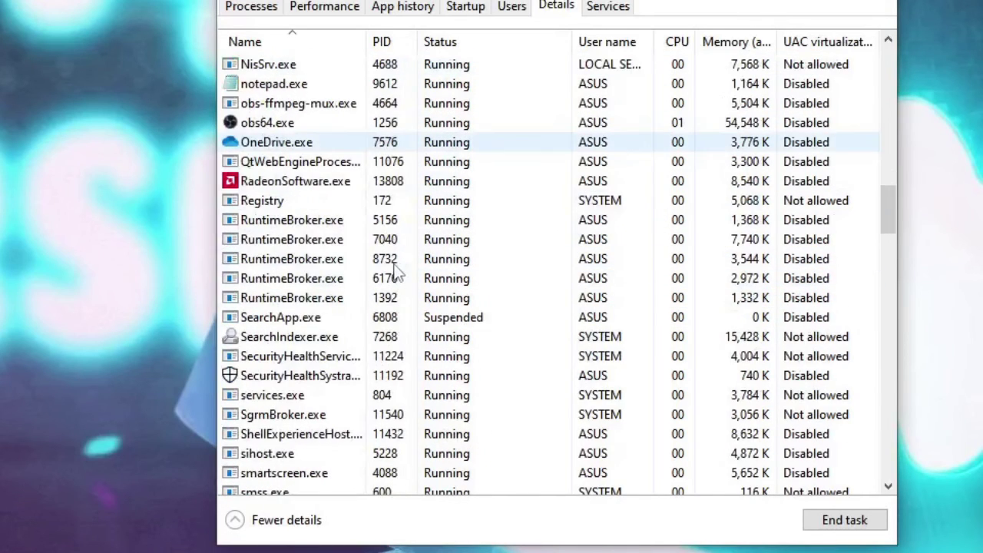
pyautogui.scroll(-8, 396, 271)
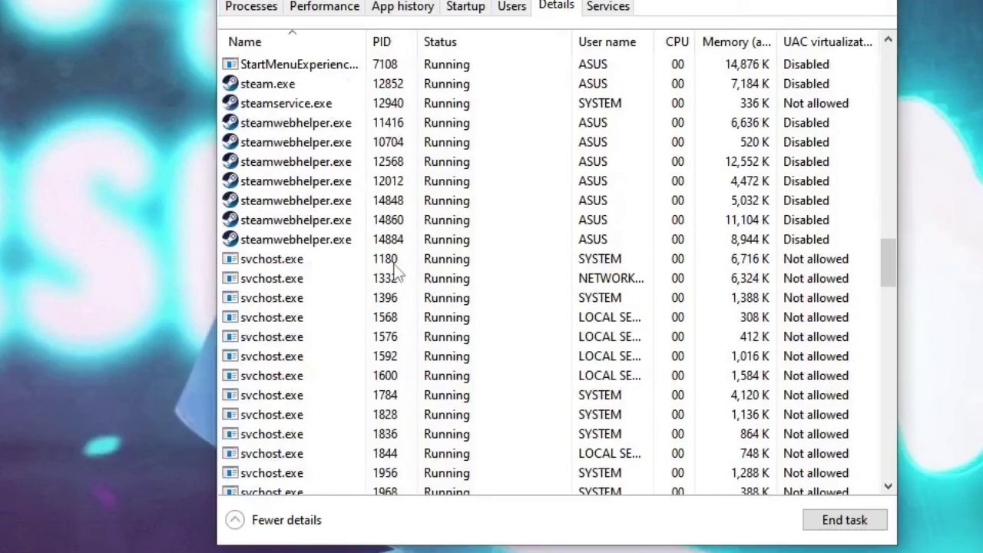
pyautogui.scroll(-20, 395, 270)
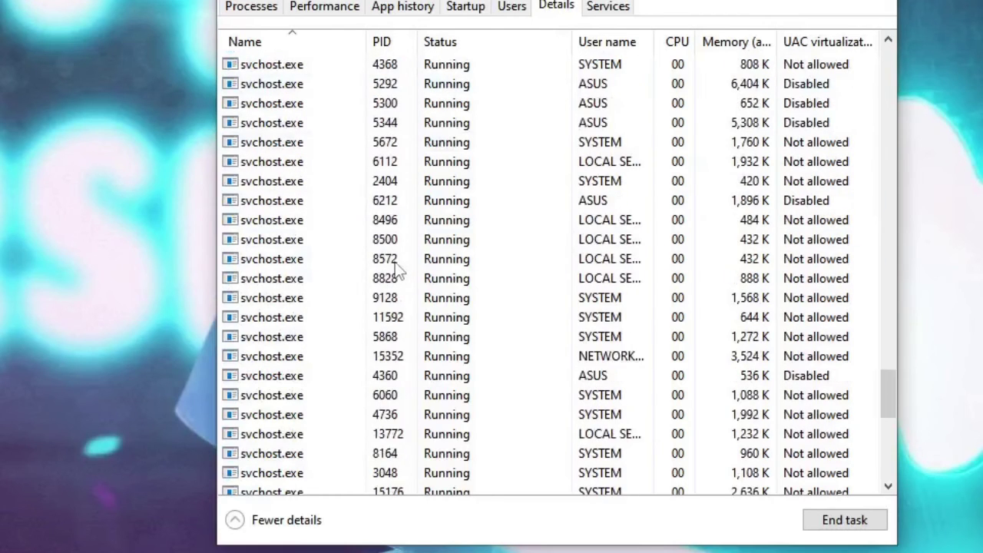
pyautogui.scroll(-7, 396, 271)
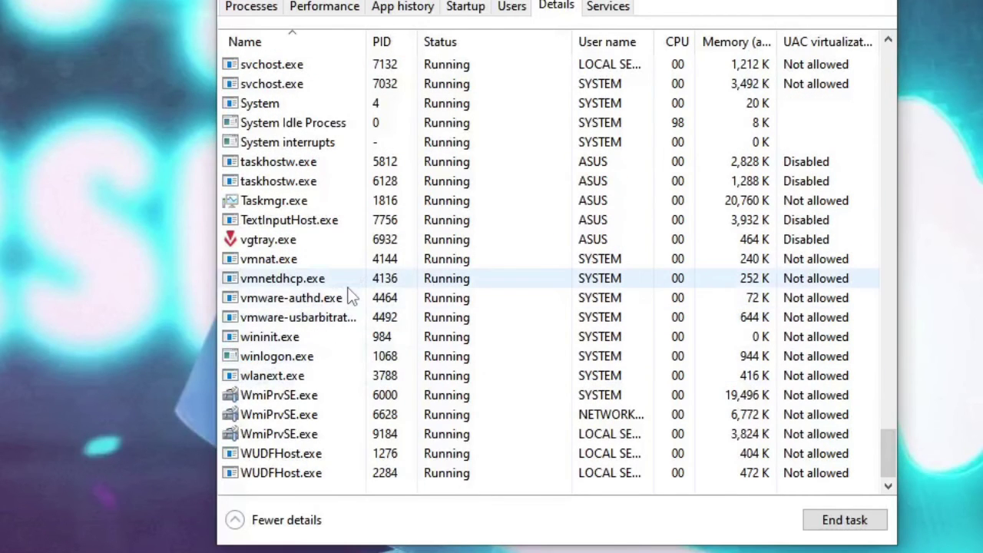
pyautogui.scroll(2, 351, 296)
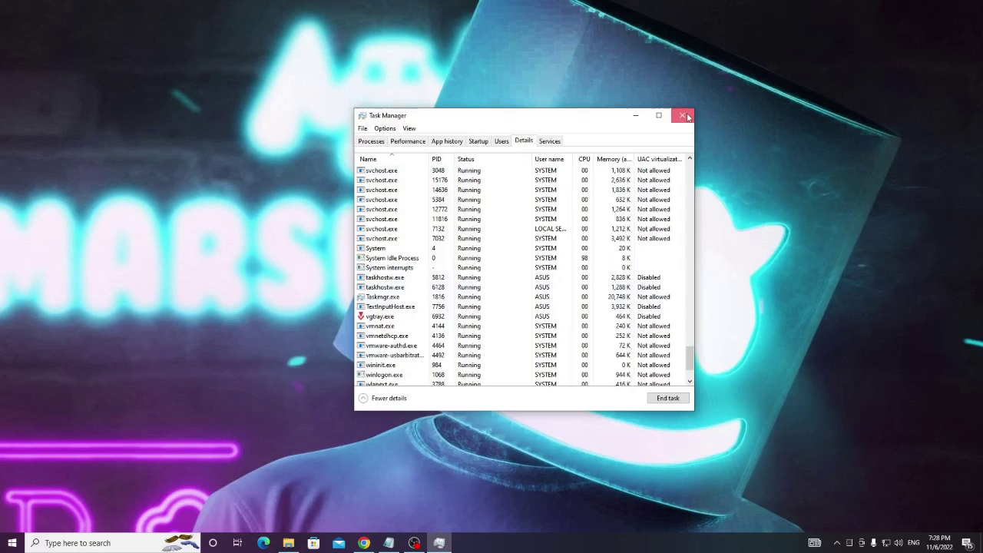
pyautogui.click(683, 116)
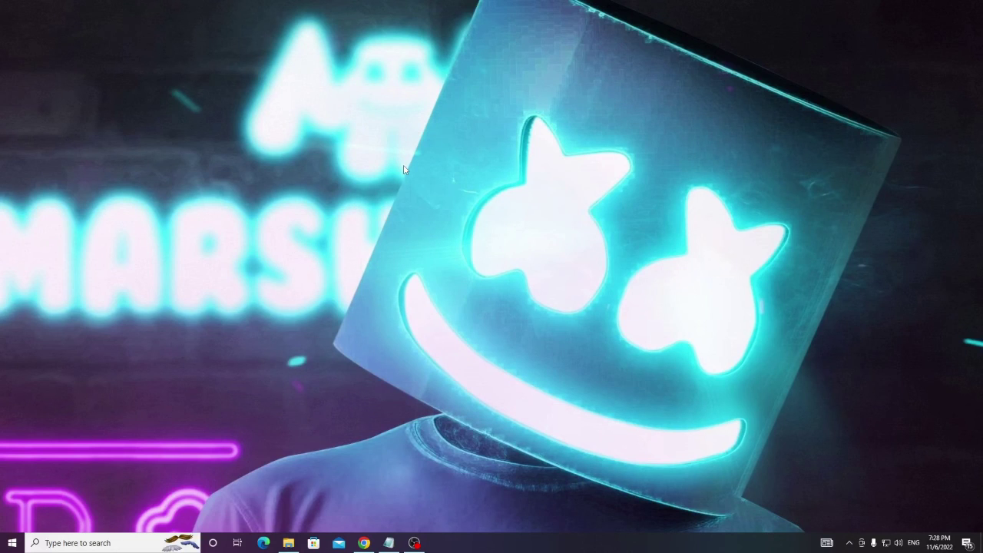